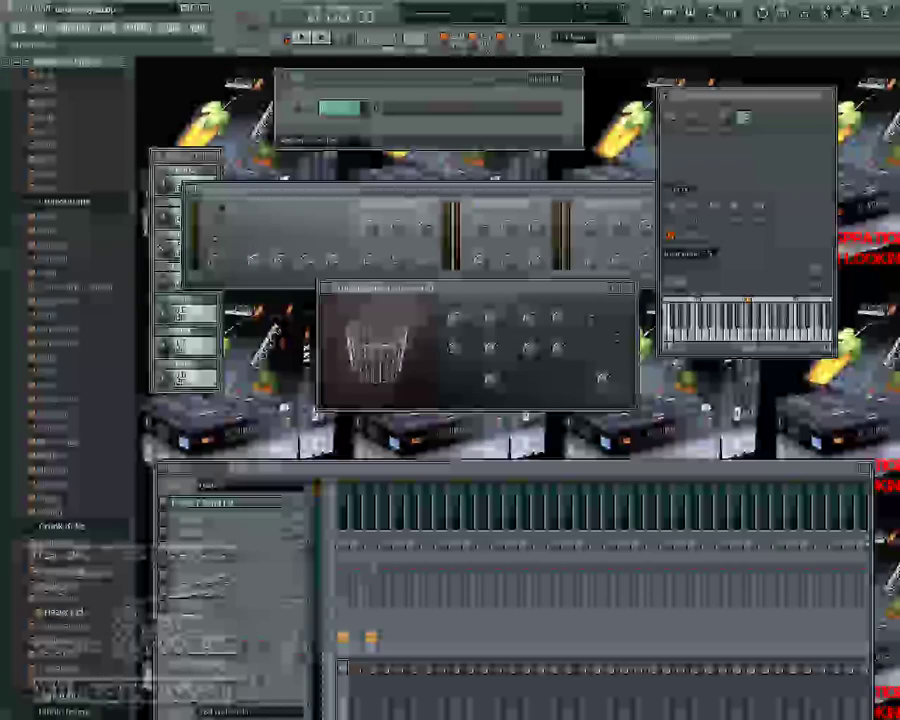
Bring up the Playlist for Giving my all.flp with its two vocal audio clips and position the window.
key(F5)
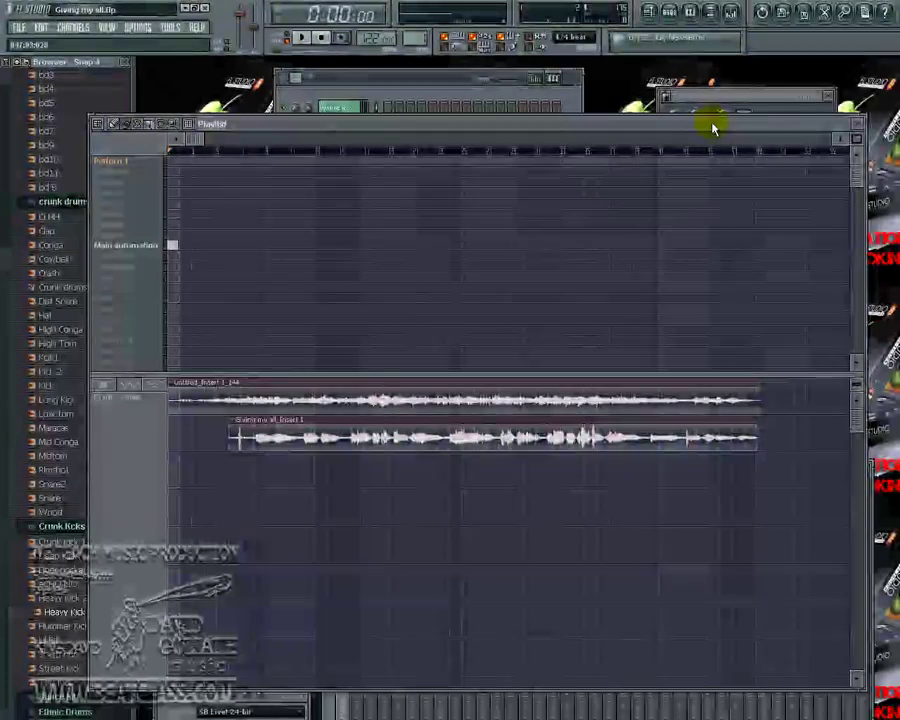
drag(713, 124, 716, 107)
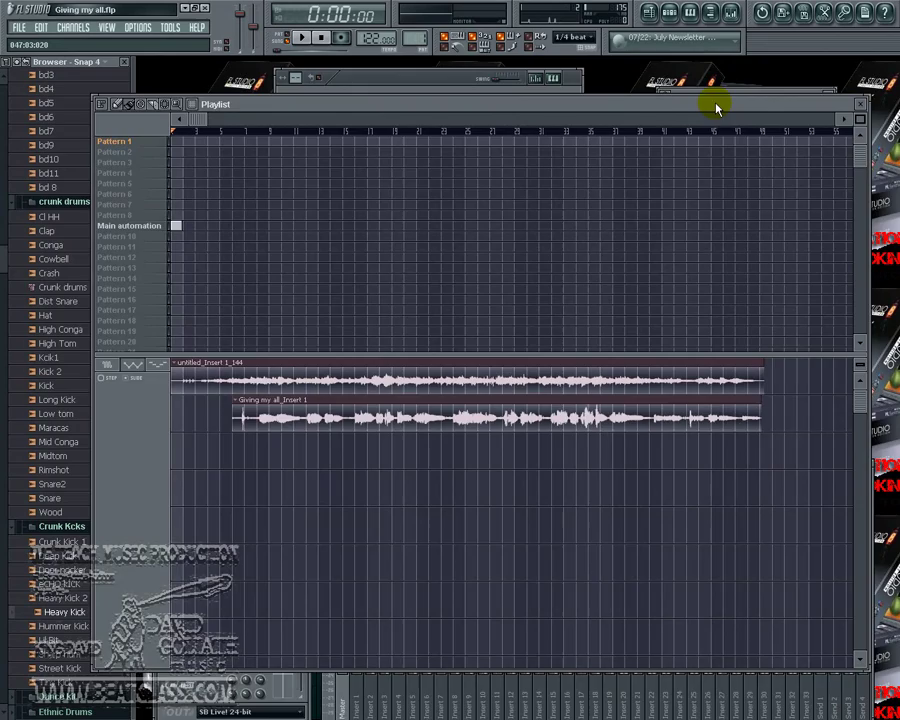
drag(716, 108, 716, 168)
Switch the Channel rack display filter to All and reposition the Playlist window.
click(350, 138)
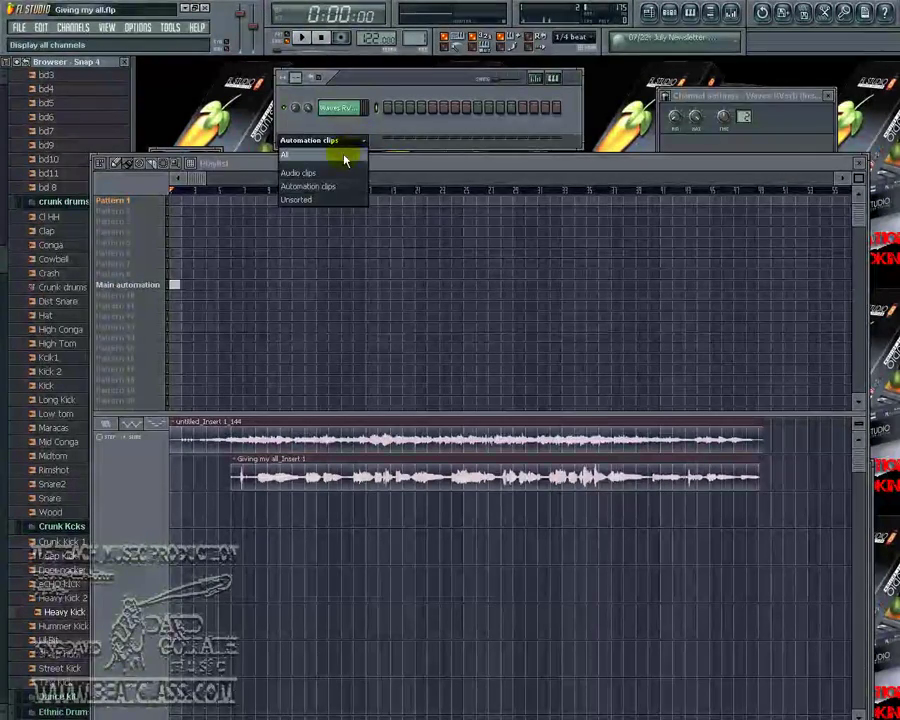
click(346, 153)
drag(538, 166, 554, 231)
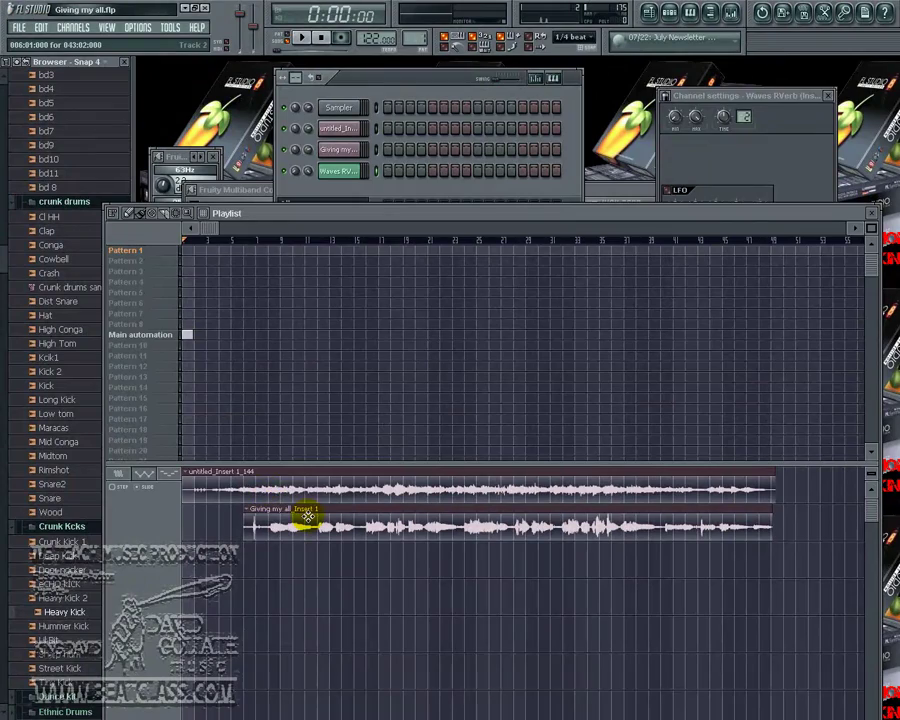
drag(542, 207, 502, 135)
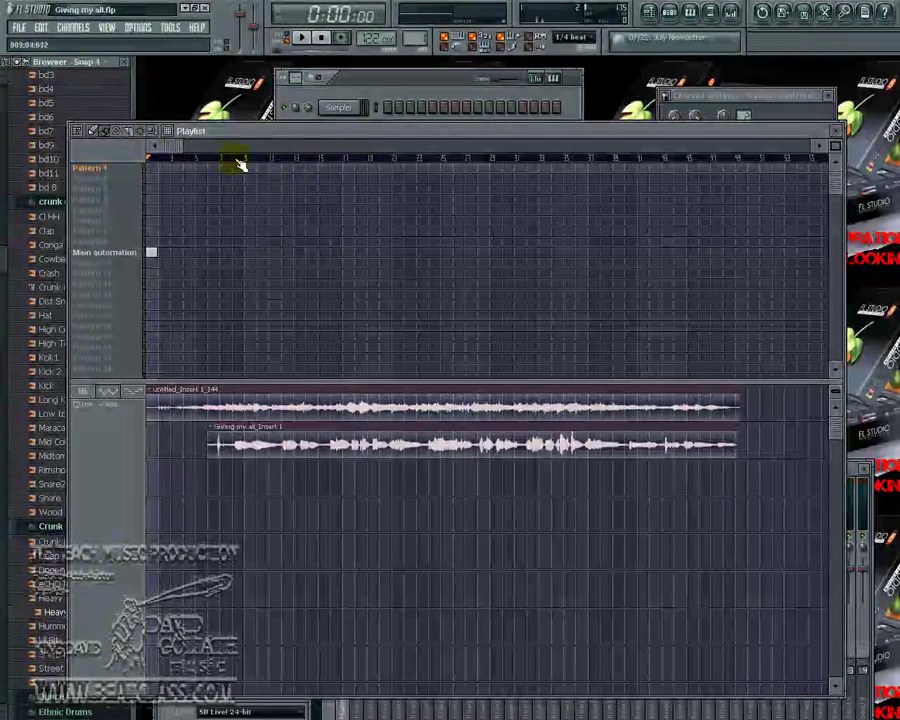
Play the song from just past the start through both vocal clips, then stop.
click(197, 160)
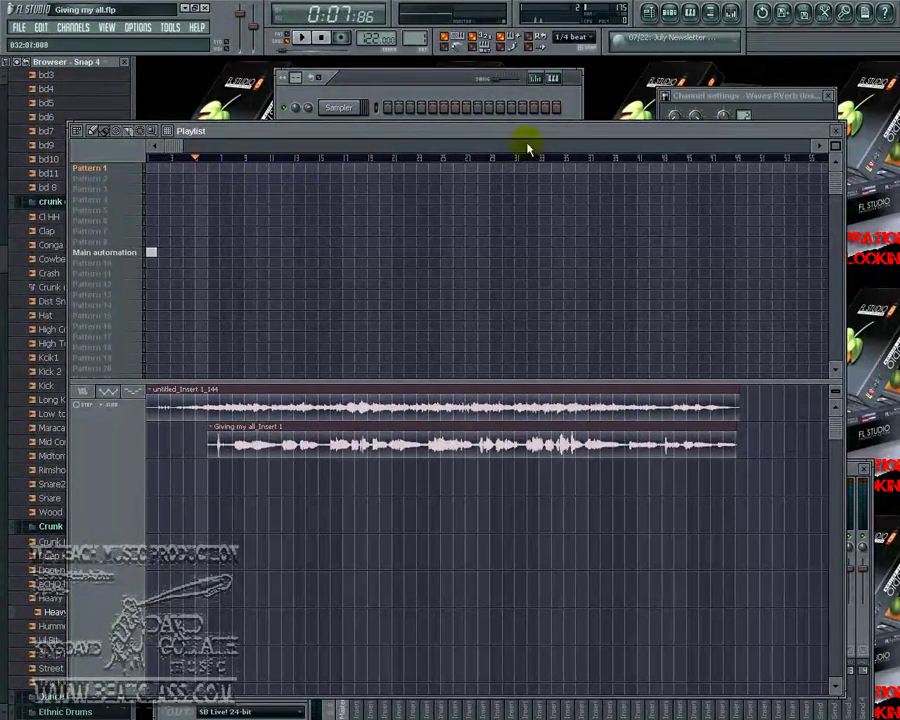
click(299, 37)
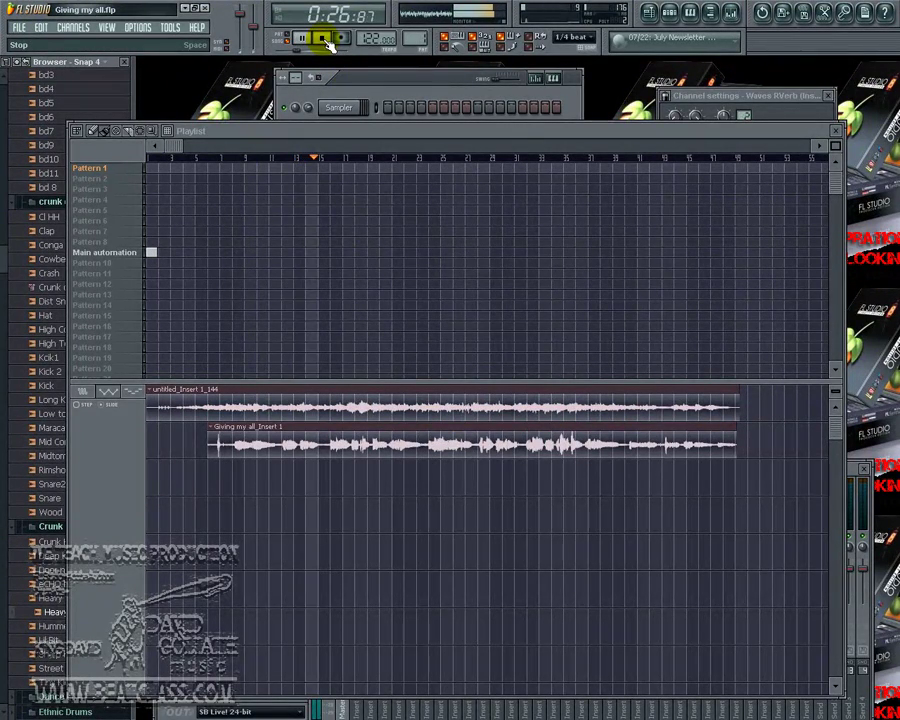
click(325, 40)
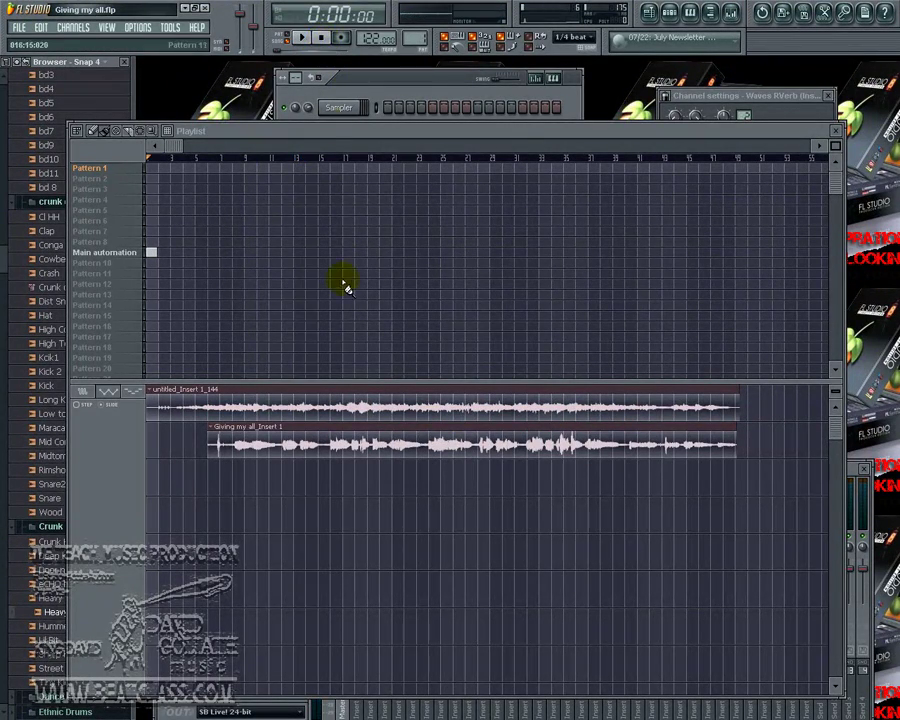
Raise the Mixer and select Insert 2, showing Fruity Reeverb 2 and Fruity Multiband Compressor.
drag(350, 138, 401, 170)
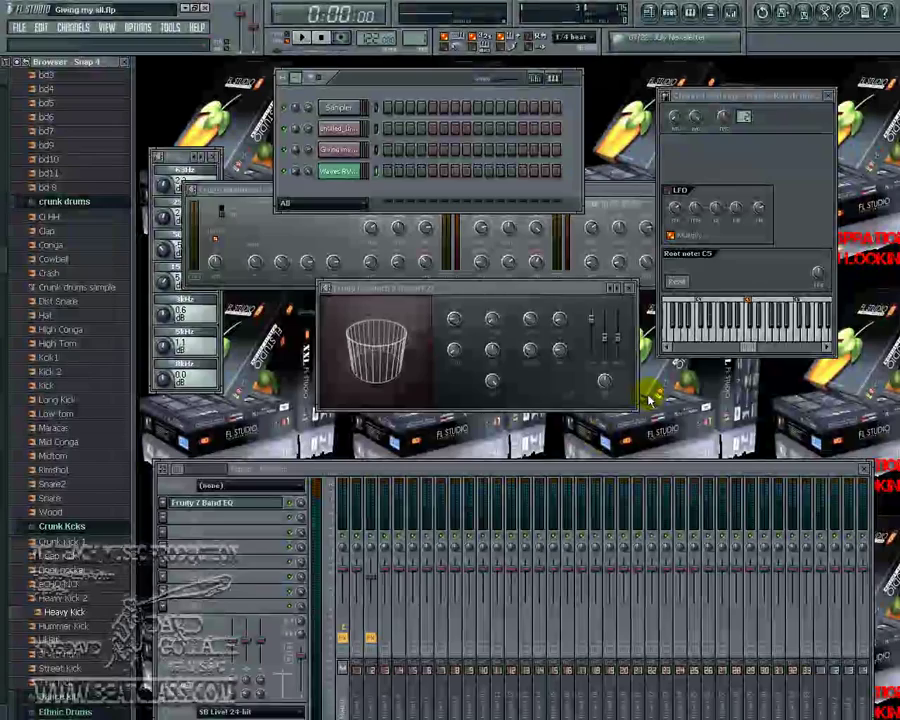
drag(583, 466, 577, 202)
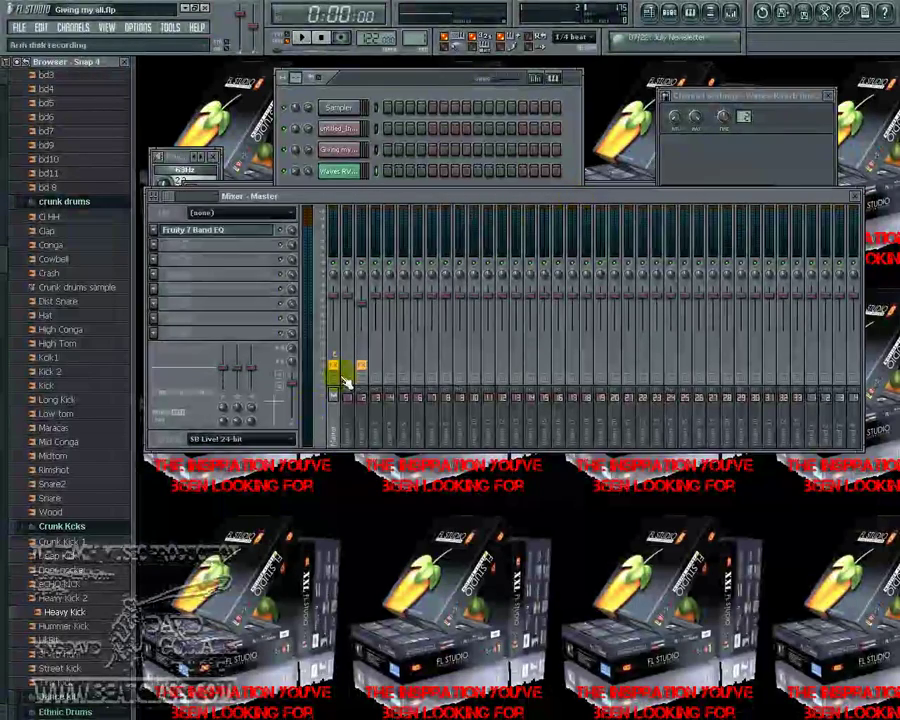
click(365, 426)
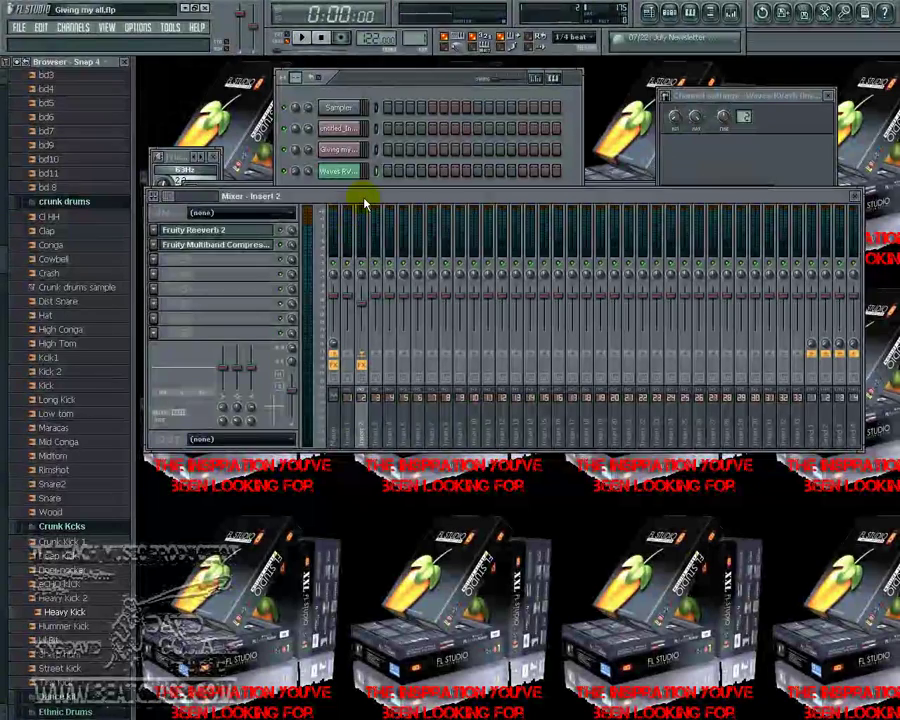
drag(364, 201, 376, 207)
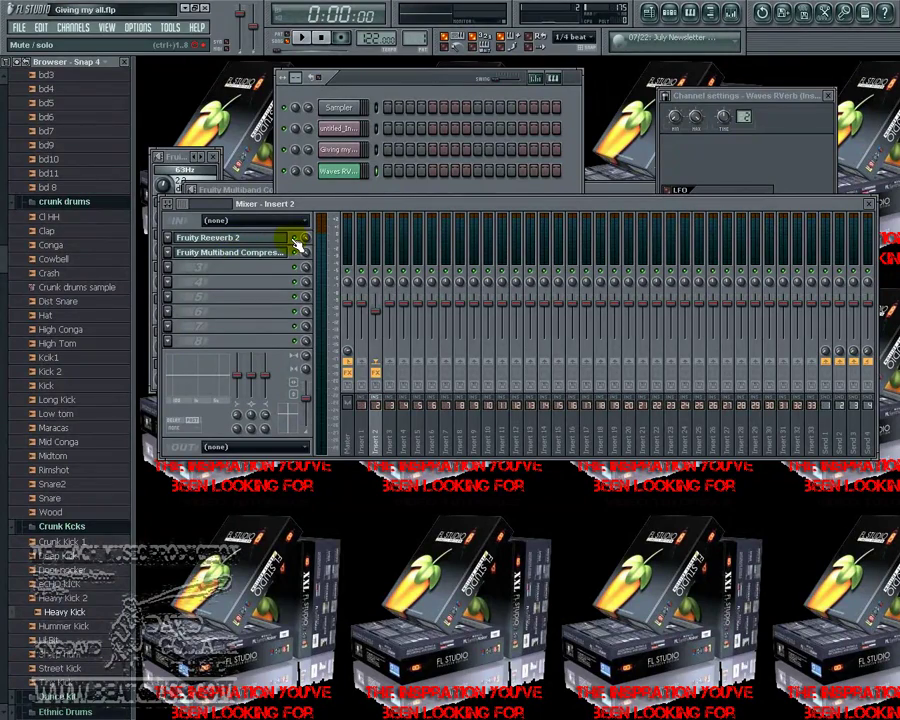
Create a mute/solo automation clip for Fruity Reeverb 2 on Insert 2 and view it in the Playlist.
right_click(299, 243)
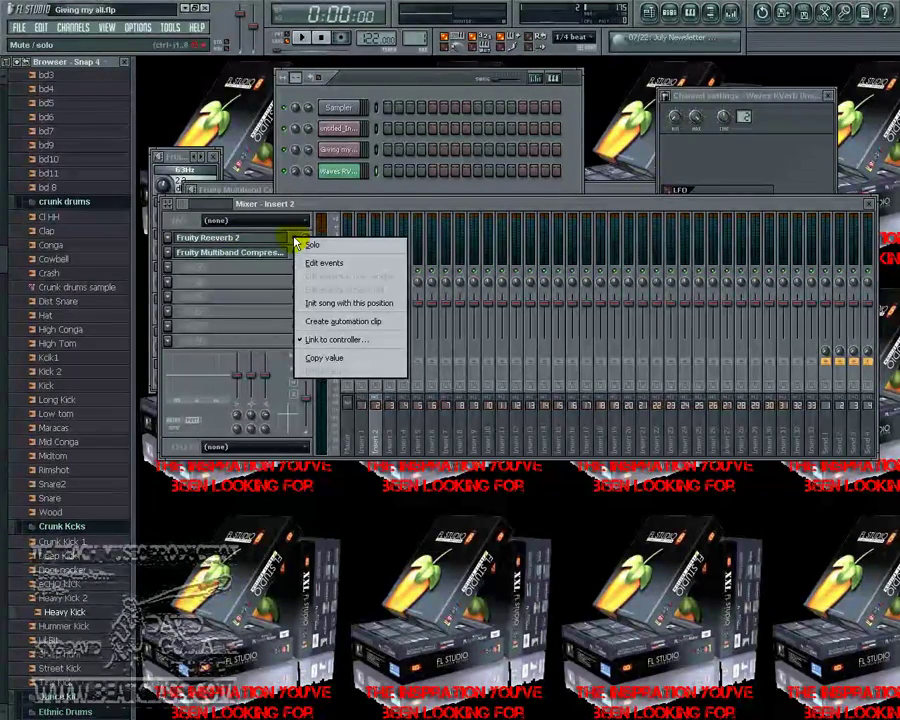
click(329, 322)
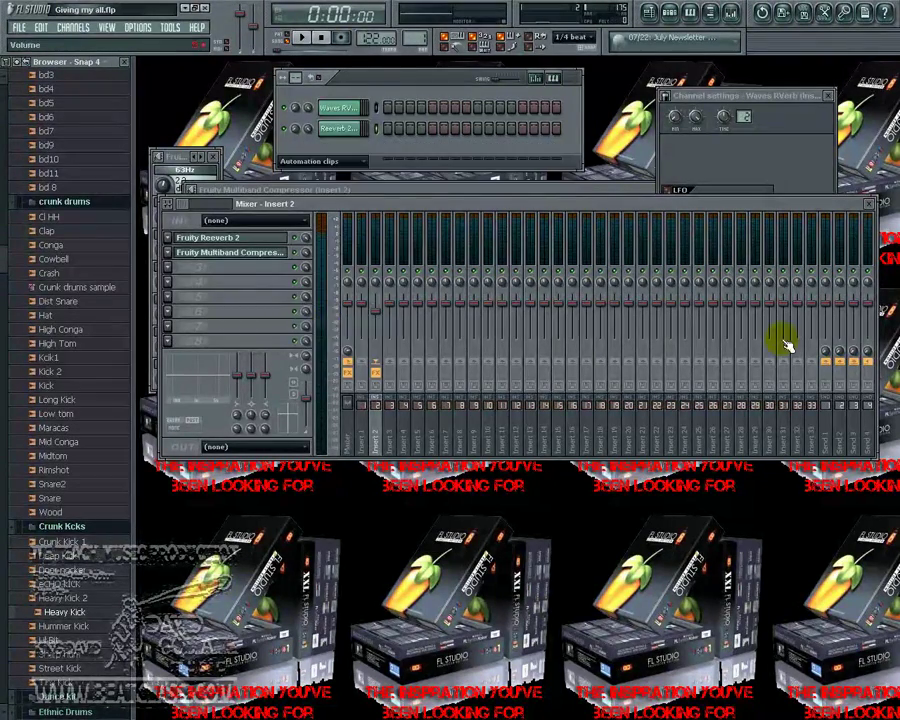
drag(763, 251, 364, 146)
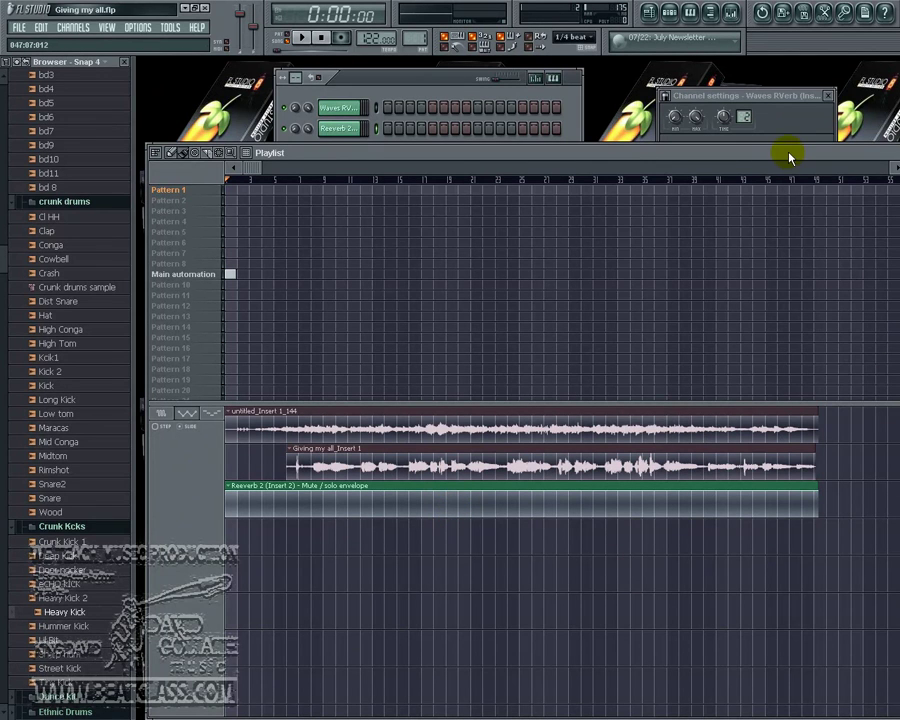
Make the Playlist tracks taller and zoom in on the opening bars where the vocal starts.
drag(794, 156, 670, 120)
drag(798, 374, 798, 398)
scroll(795, 137, up, 5)
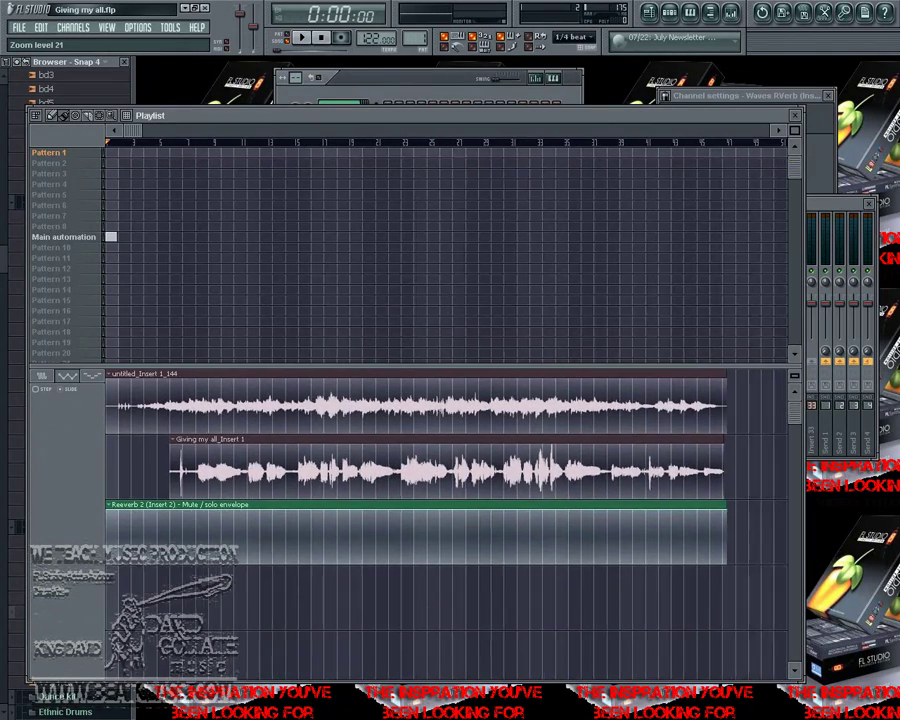
scroll(795, 137, up, 4)
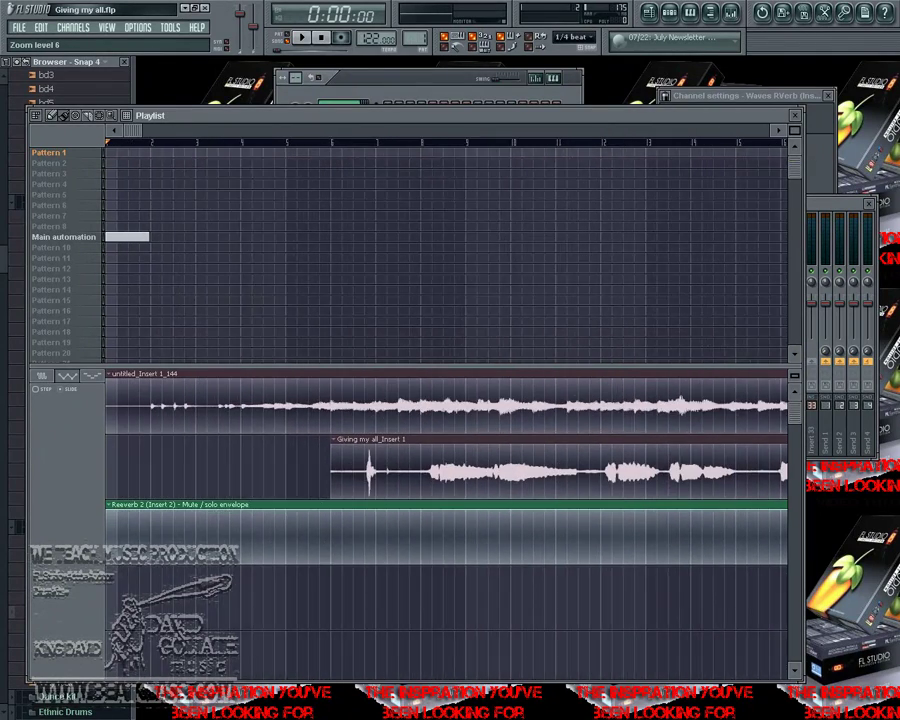
drag(126, 130, 168, 135)
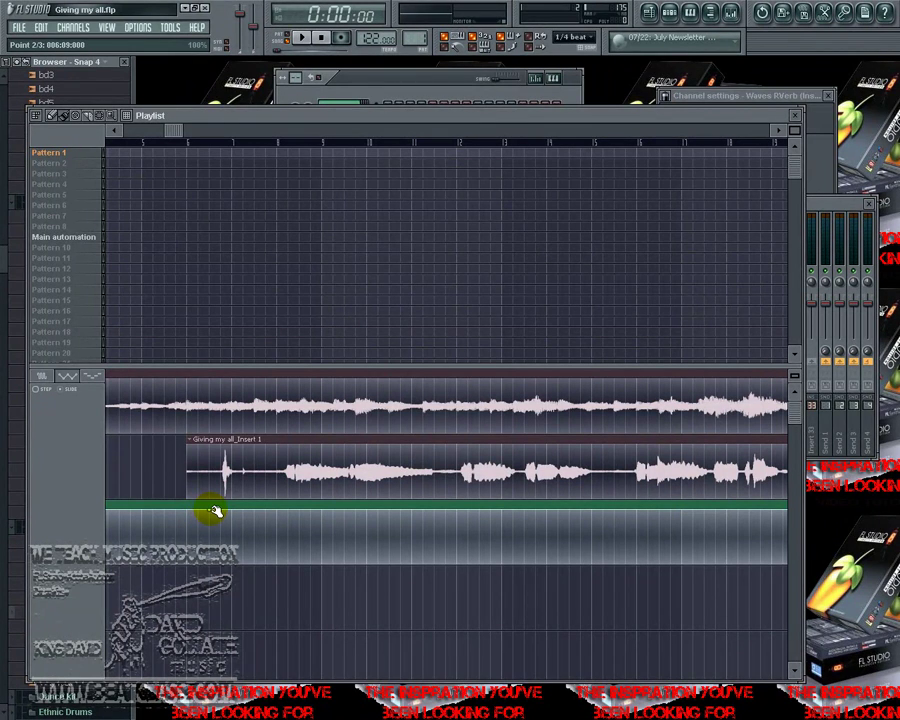
Drag the early envelope points into dips beneath the vocal's opening loud phrases.
drag(213, 511, 234, 511)
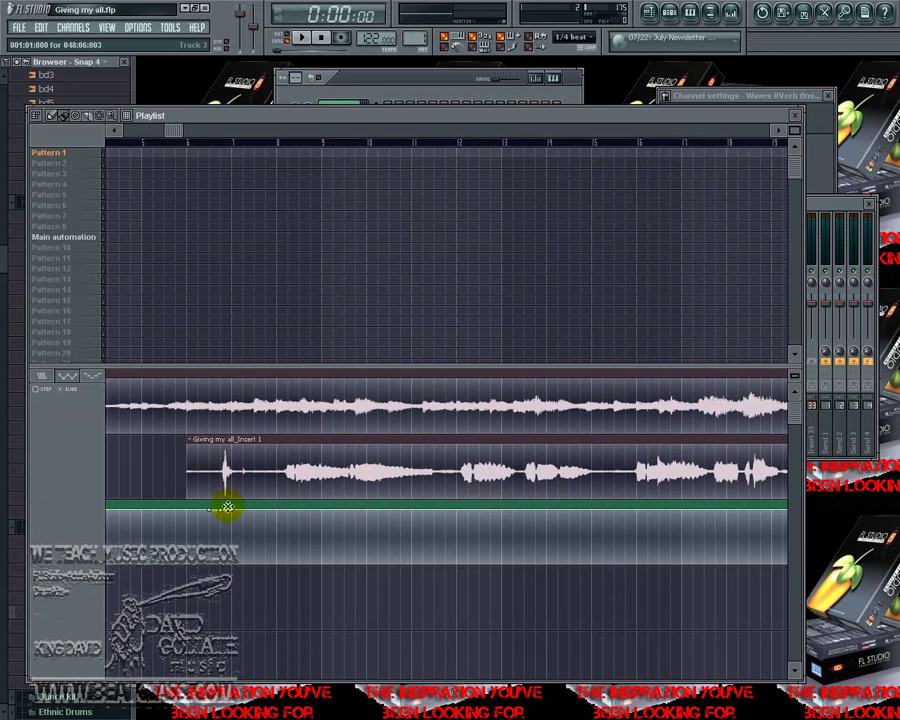
mouse_move(230, 513)
mouse_down()
mouse_move(224, 524)
mouse_move(217, 518)
mouse_up()
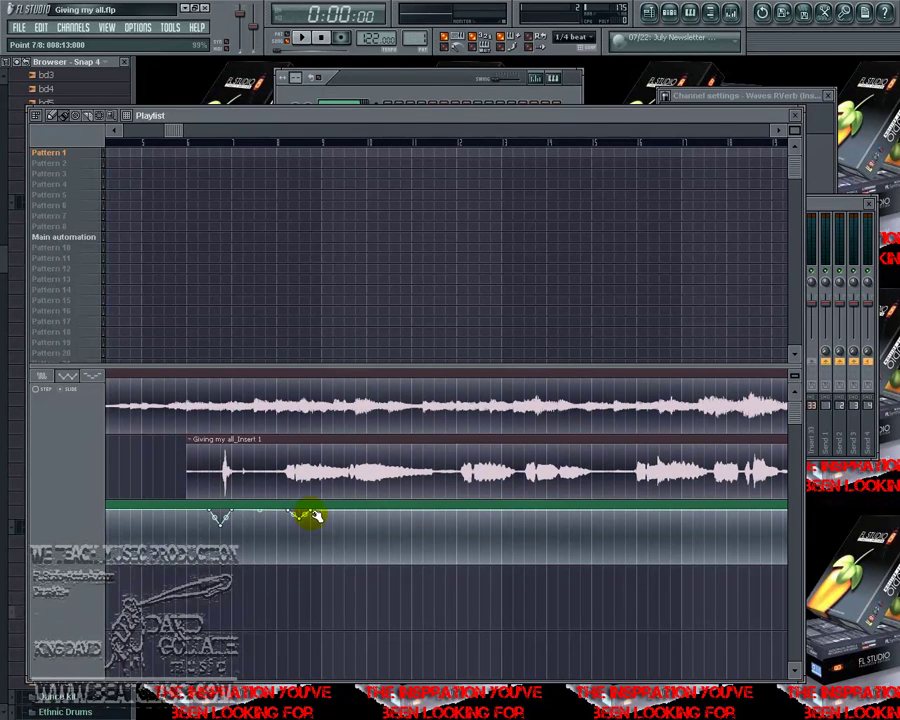
drag(313, 513, 318, 511)
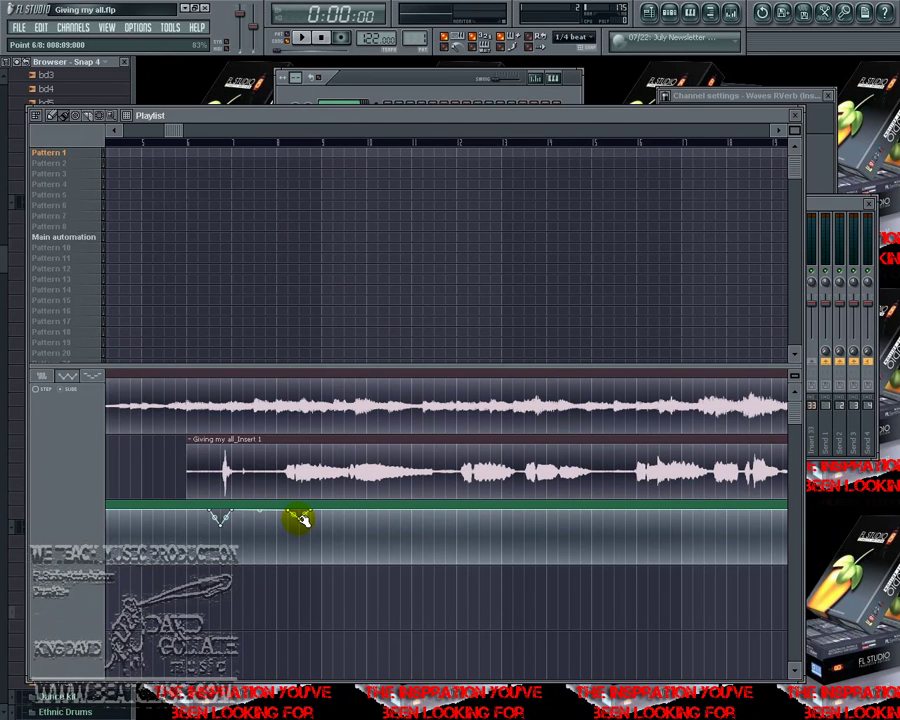
drag(302, 520, 304, 517)
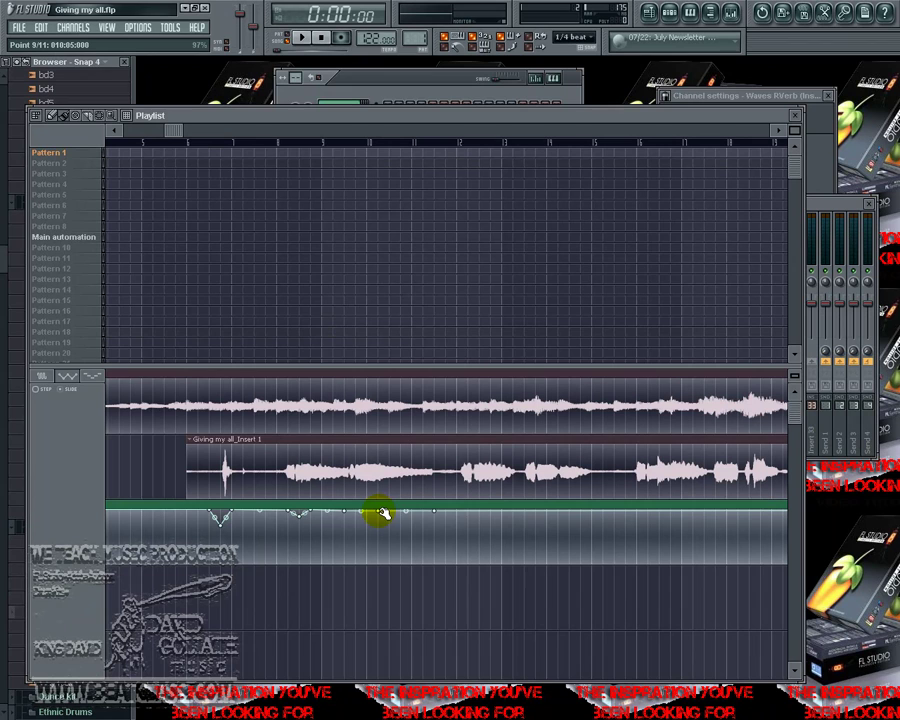
drag(383, 513, 377, 518)
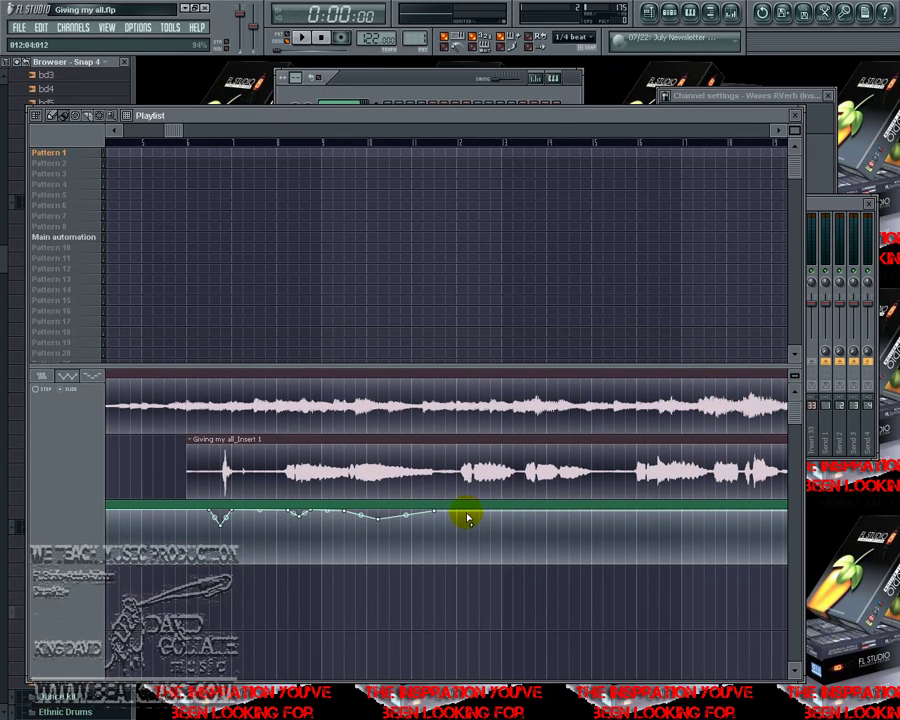
drag(177, 131, 233, 127)
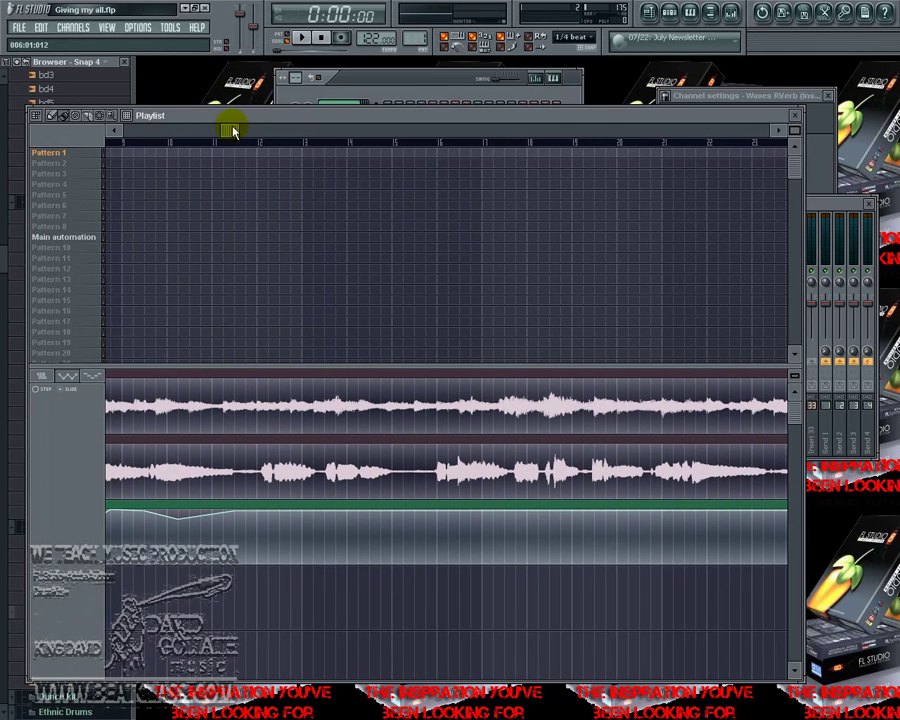
Add envelope points around the next three loud vocal passages and pull them down into dips.
right_click(329, 511)
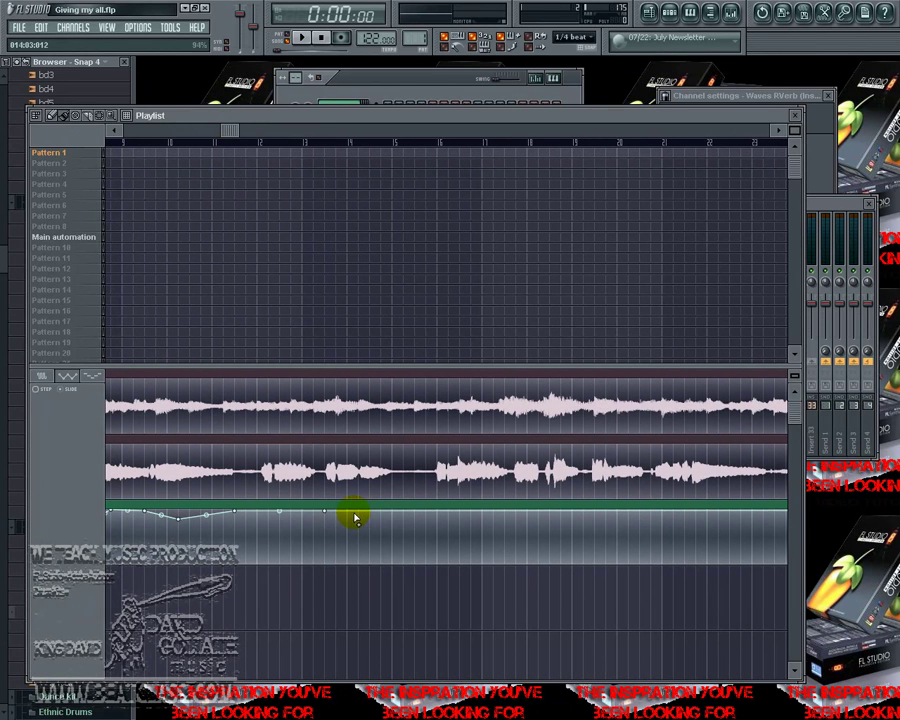
right_click(390, 512)
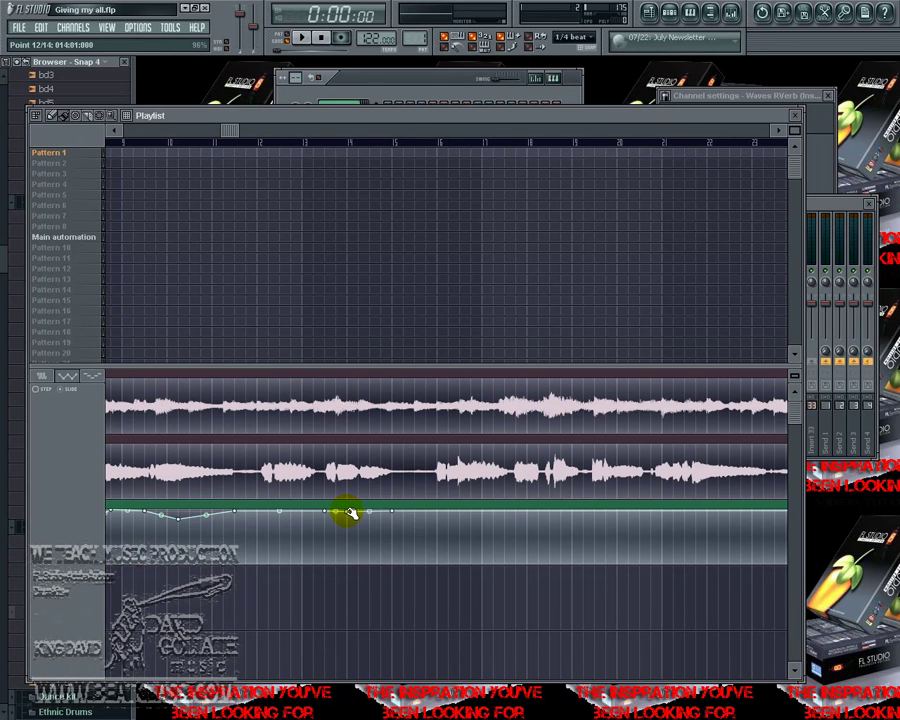
drag(346, 513, 358, 522)
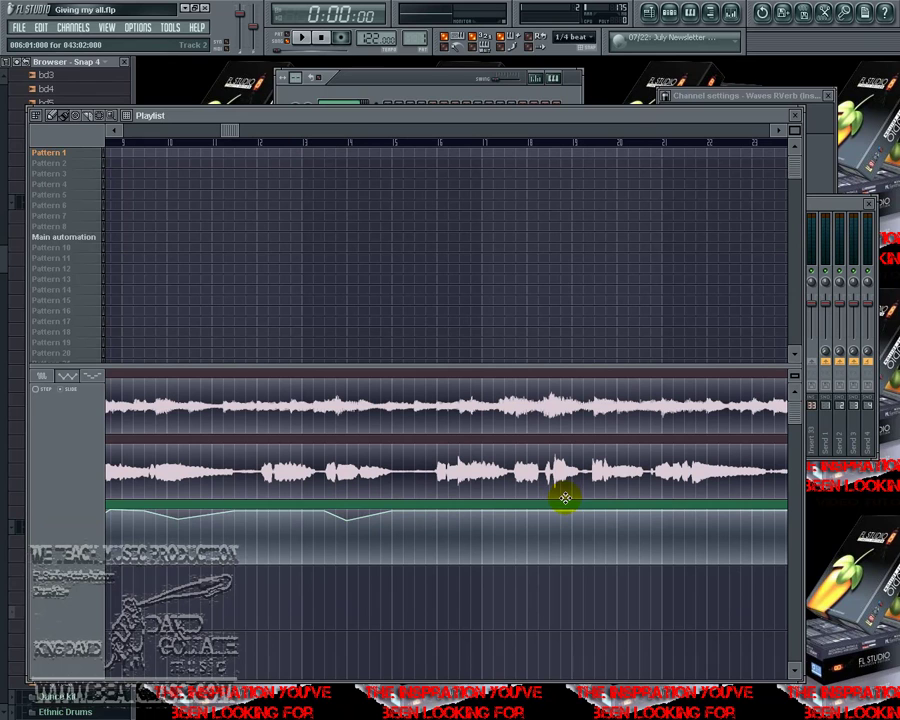
right_click(549, 513)
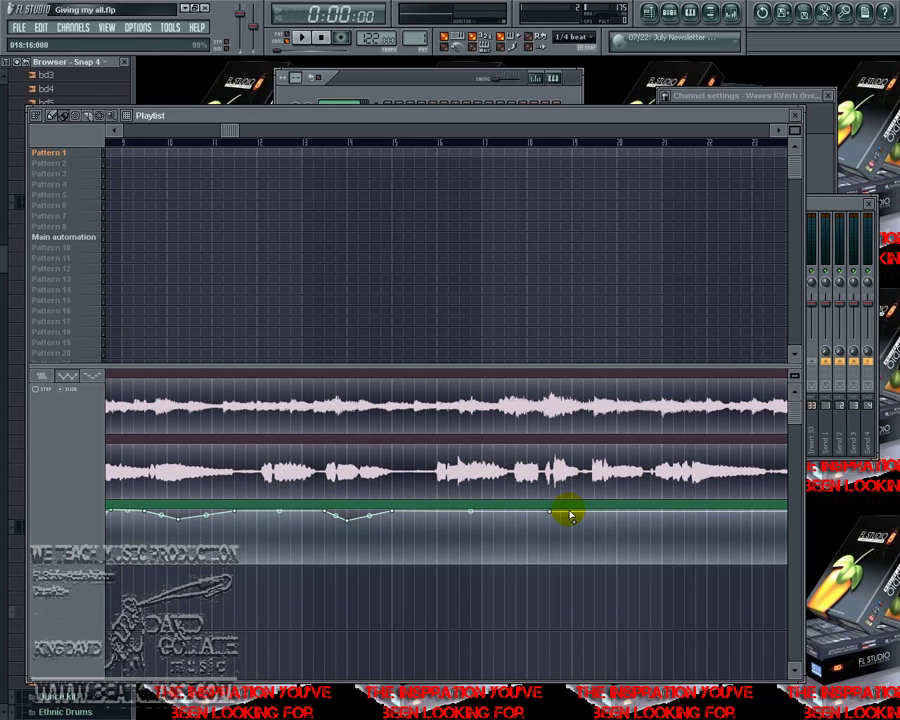
right_click(570, 513)
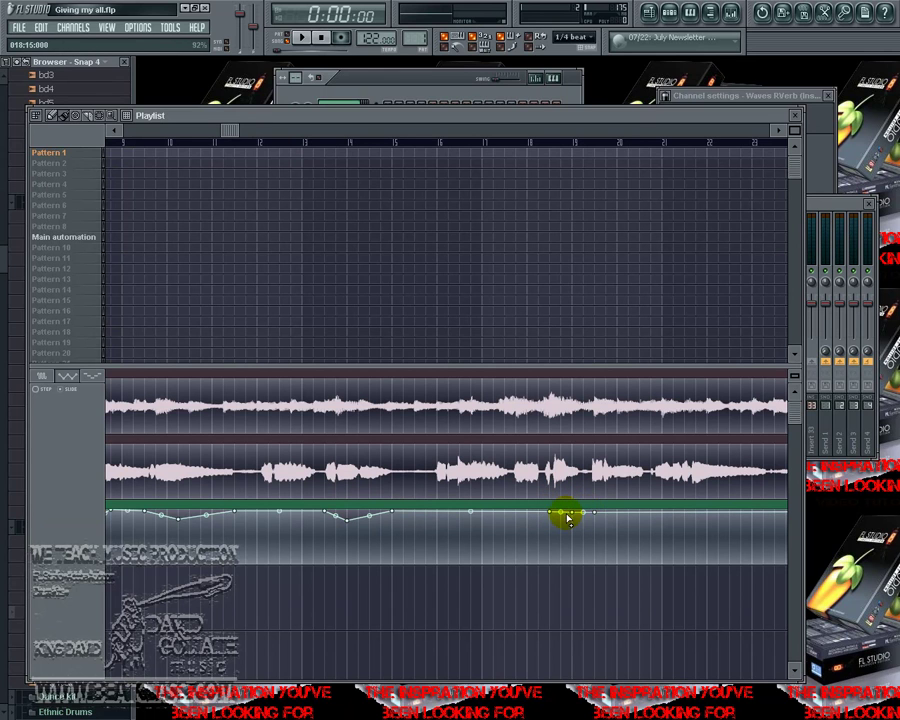
drag(572, 514, 556, 521)
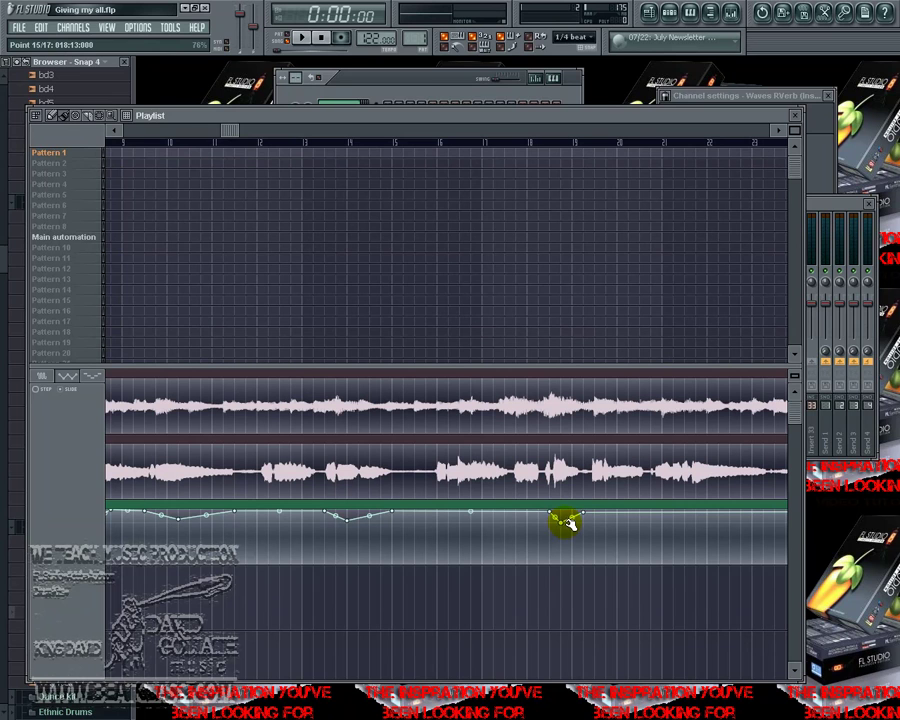
right_click(660, 514)
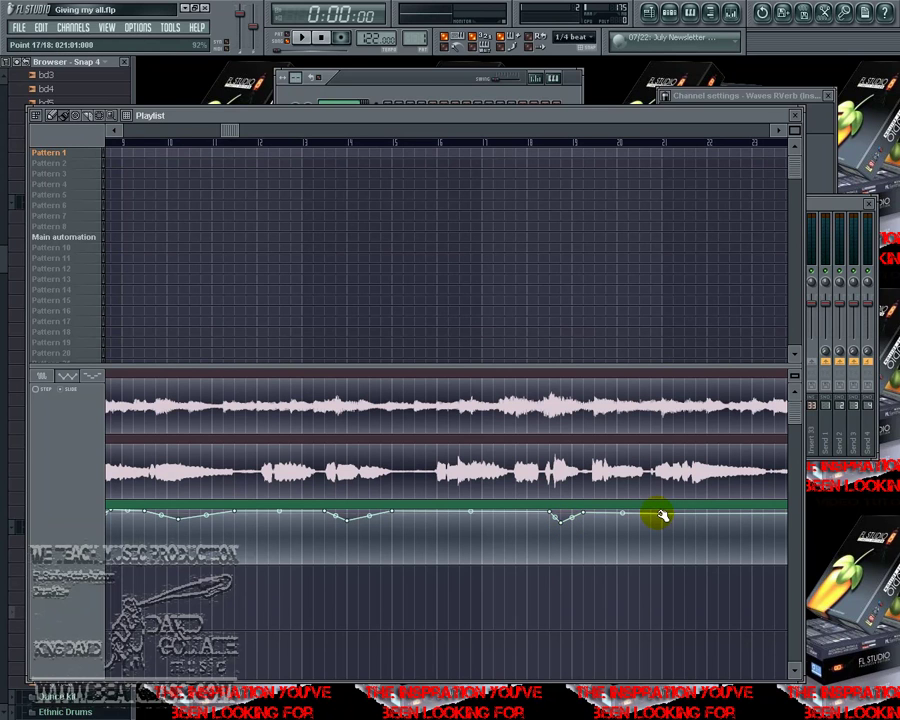
right_click(694, 514)
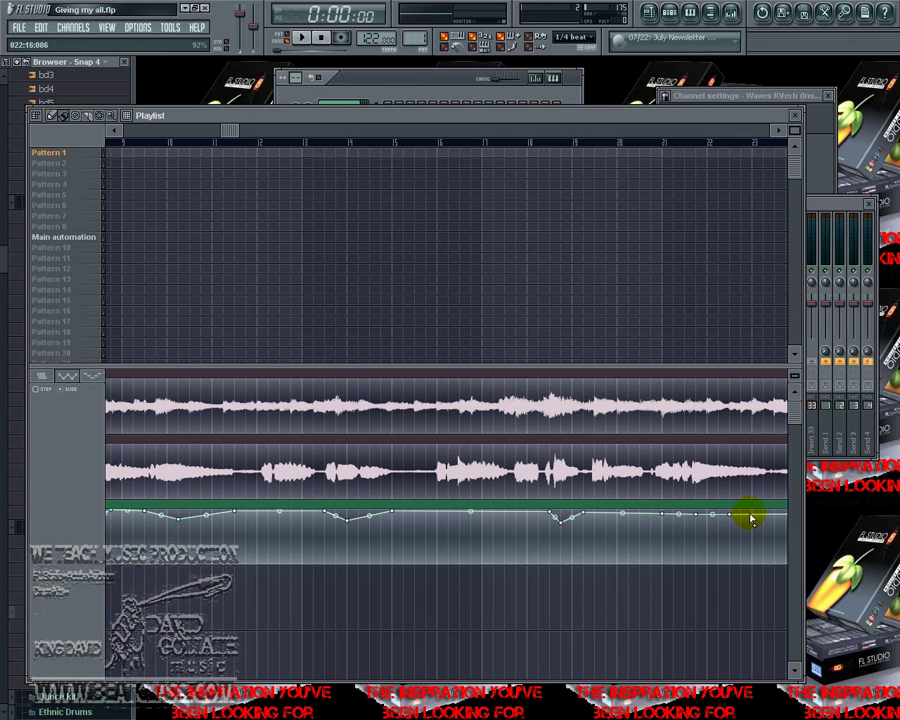
right_click(746, 514)
right_click(764, 514)
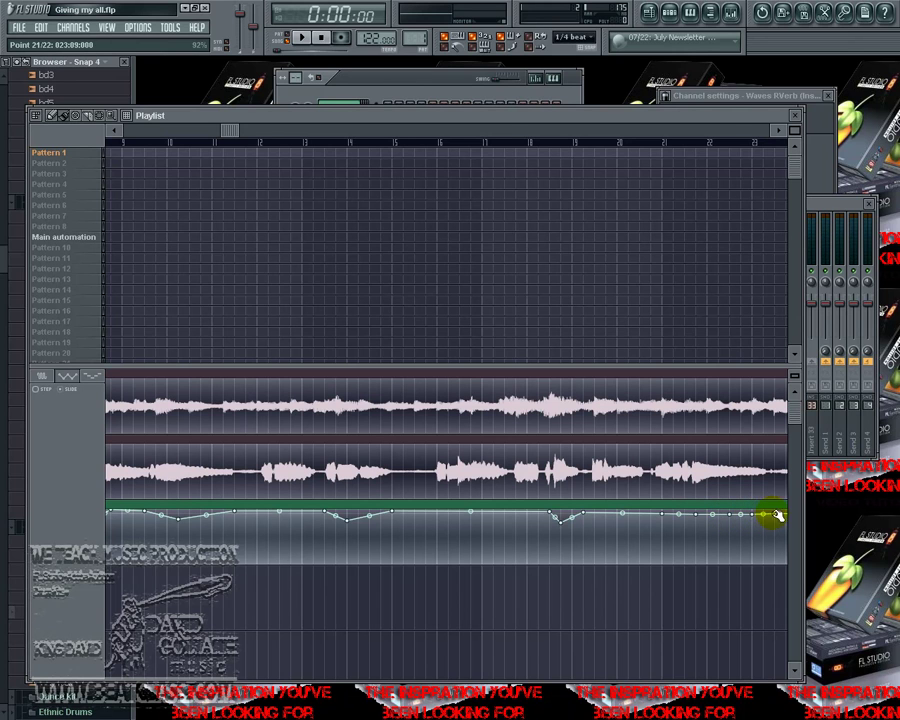
drag(690, 516, 692, 523)
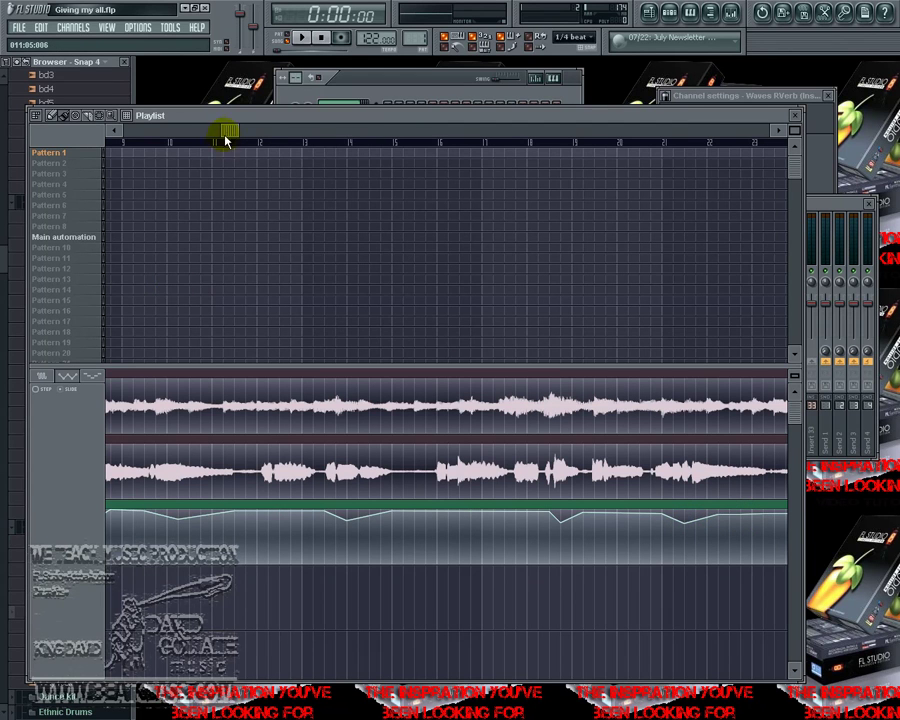
Move further along the song and add six points shaping dips under the next loud vocals.
drag(225, 140, 366, 132)
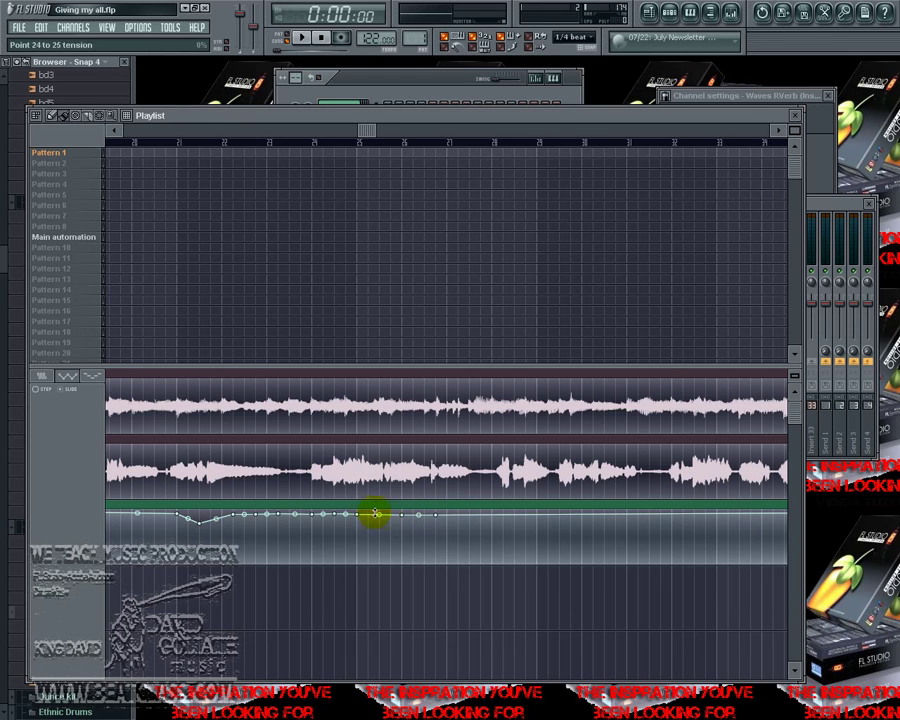
click(500, 524)
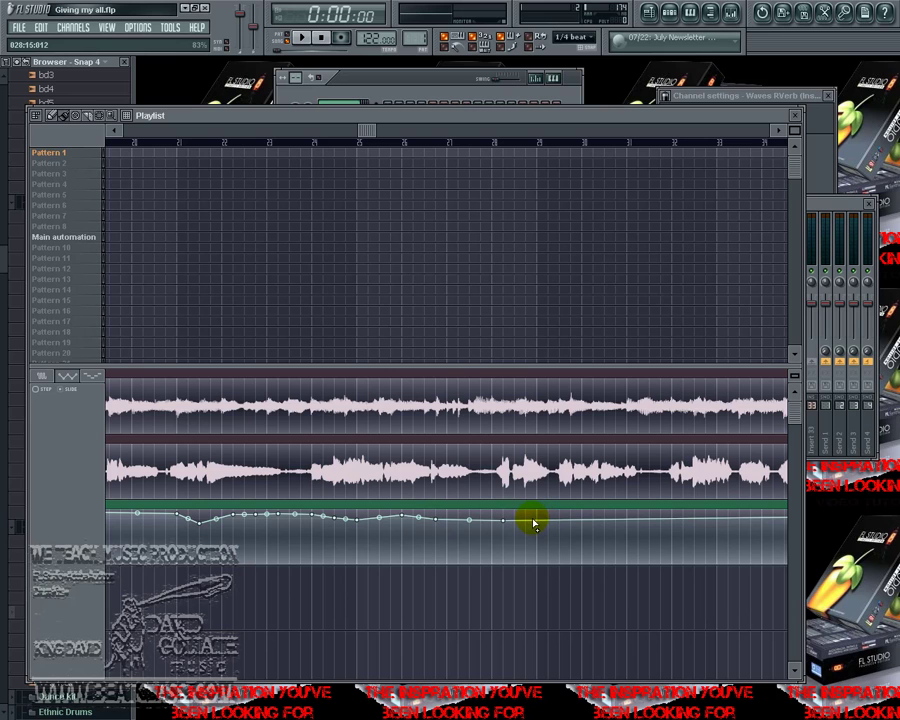
click(538, 520)
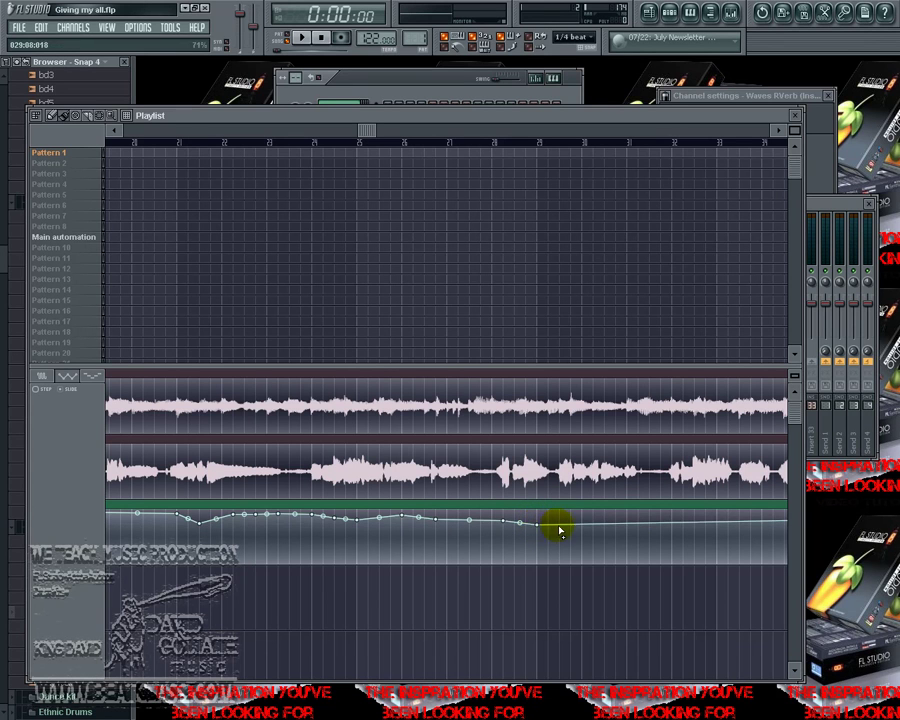
click(558, 527)
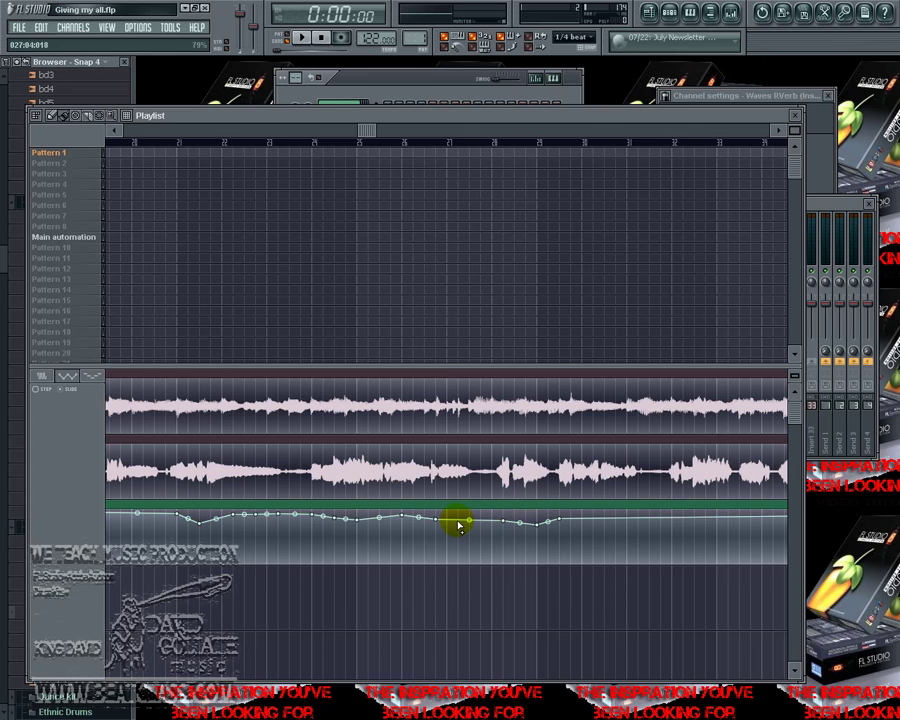
click(595, 521)
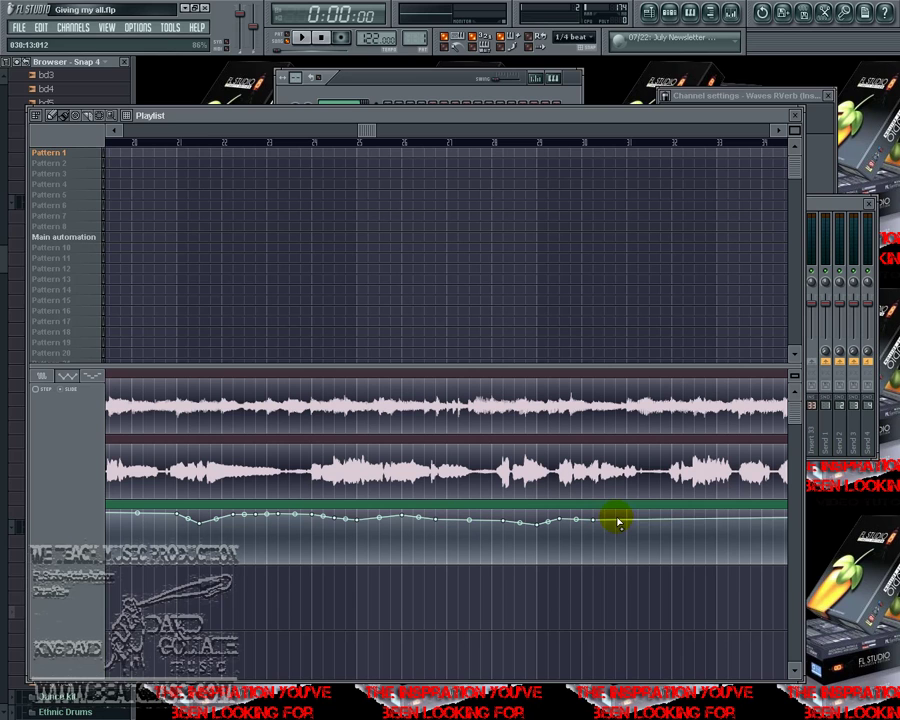
click(617, 521)
click(636, 521)
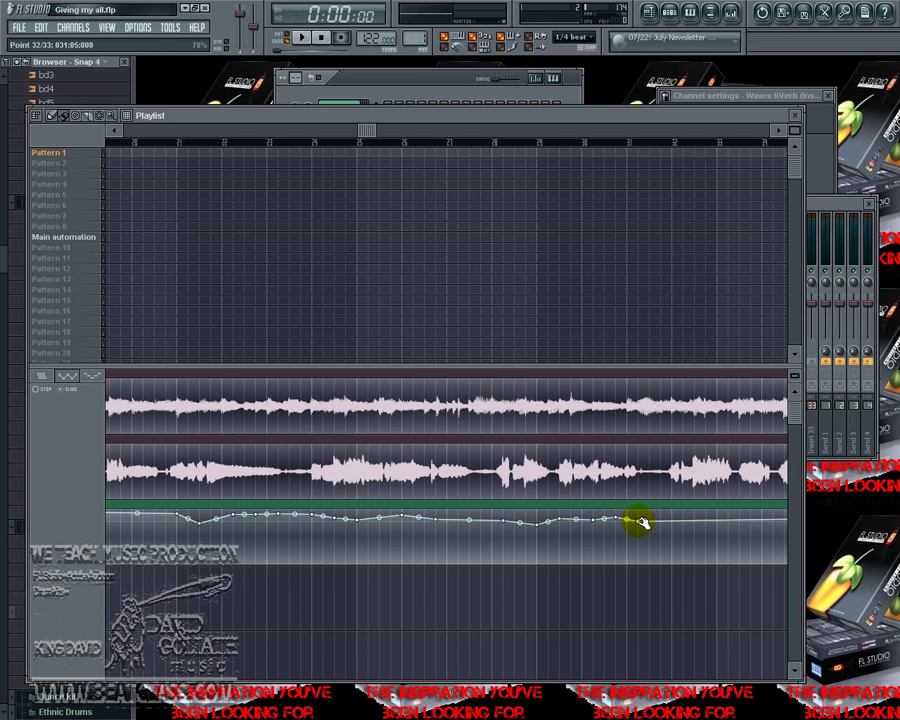
Add points and pull them down into reverb dips around bars 33 and 35.
drag(367, 130, 459, 132)
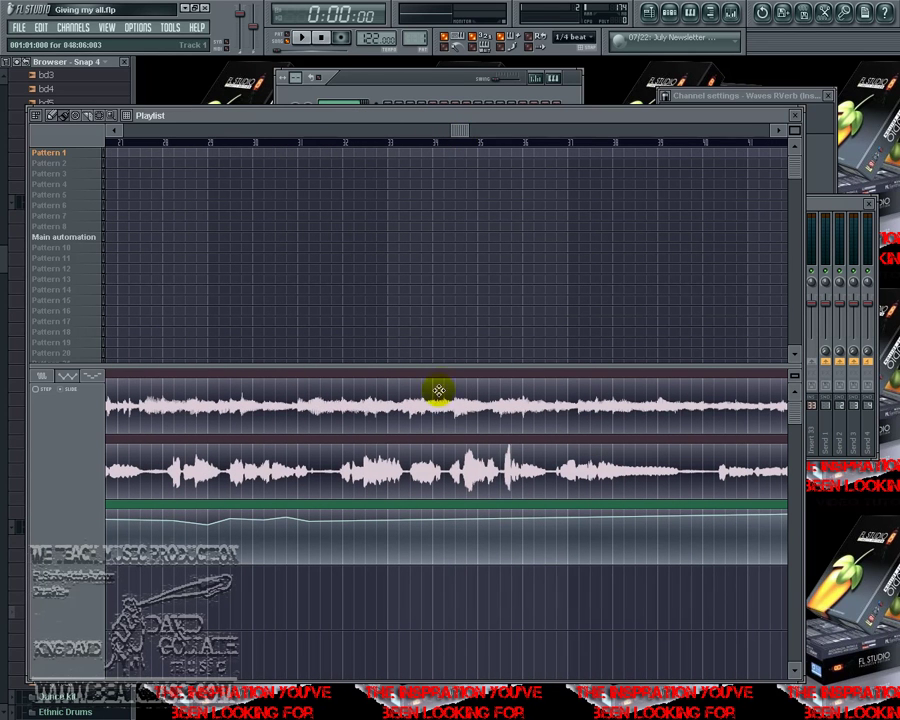
click(500, 517)
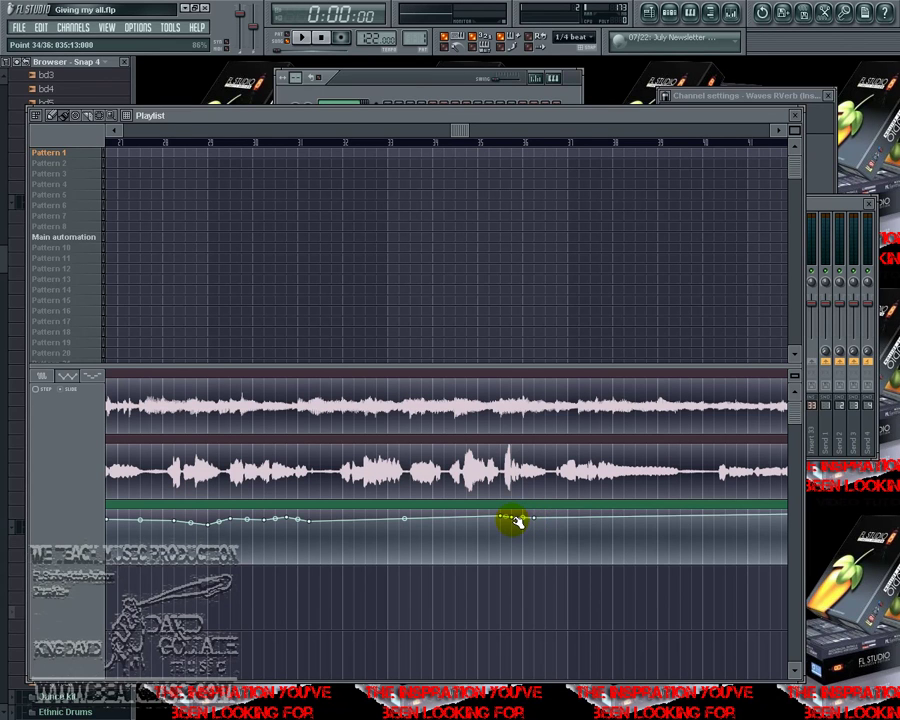
drag(512, 518, 517, 528)
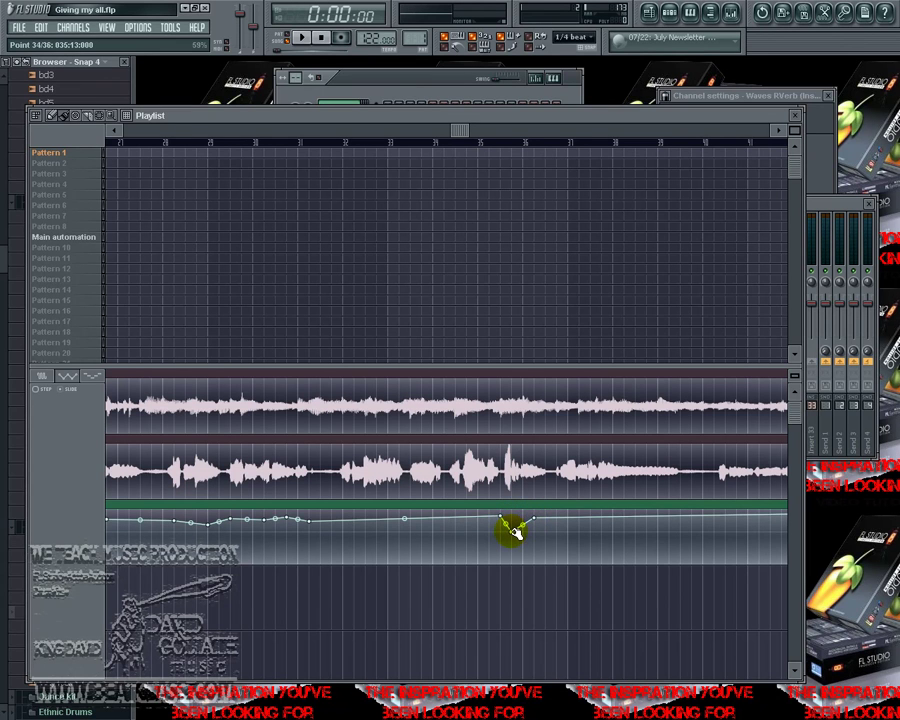
click(458, 518)
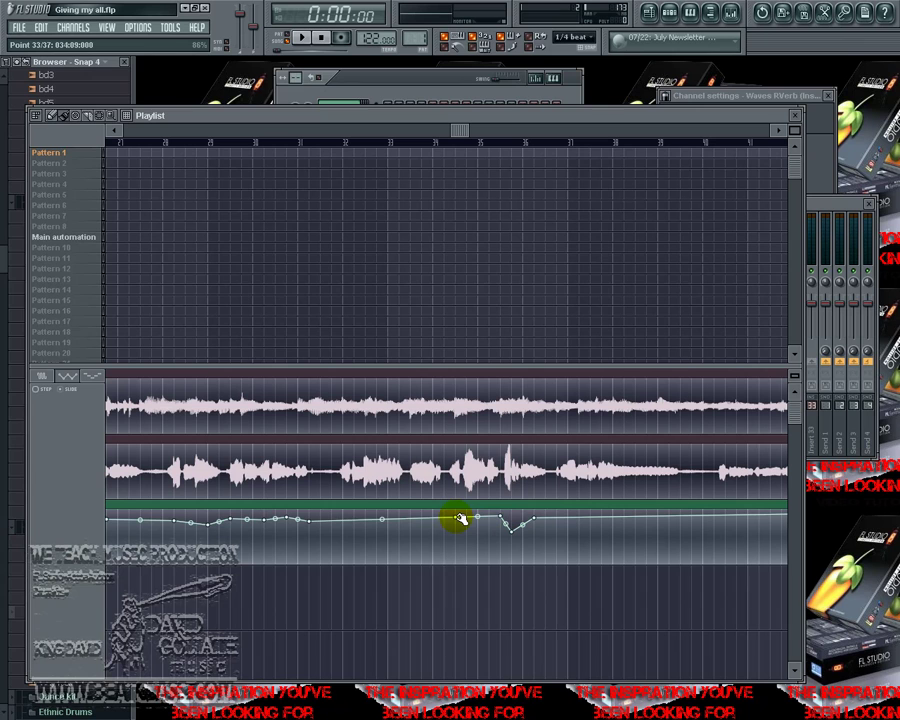
click(342, 519)
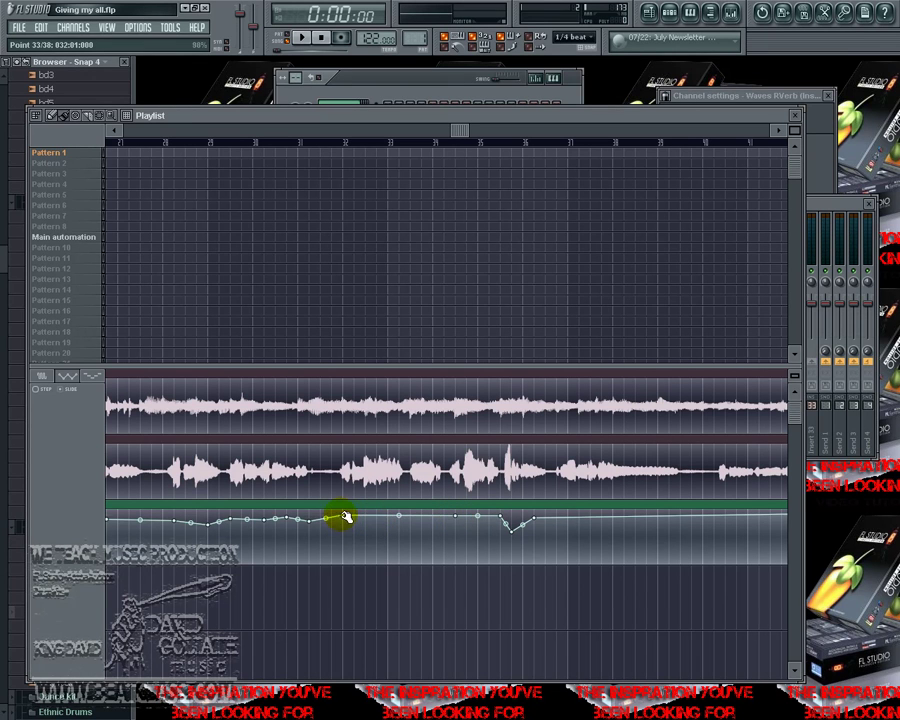
mouse_move(359, 522)
mouse_down()
mouse_move(397, 522)
mouse_move(368, 520)
mouse_move(375, 526)
mouse_up()
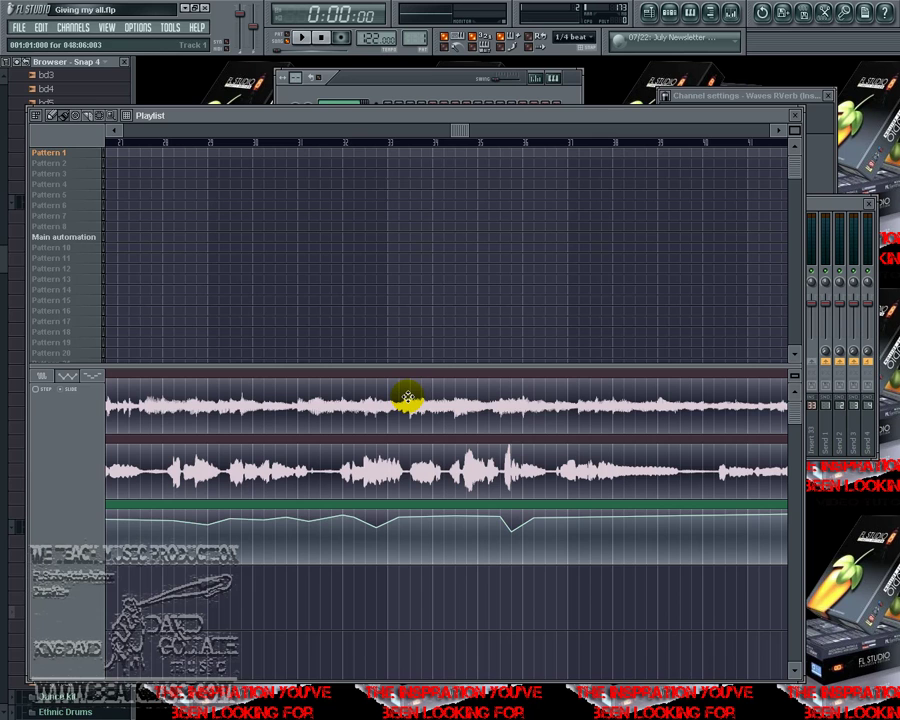
Add points and lower them into dips near bar 36 and just past bar 40.
drag(456, 131, 518, 140)
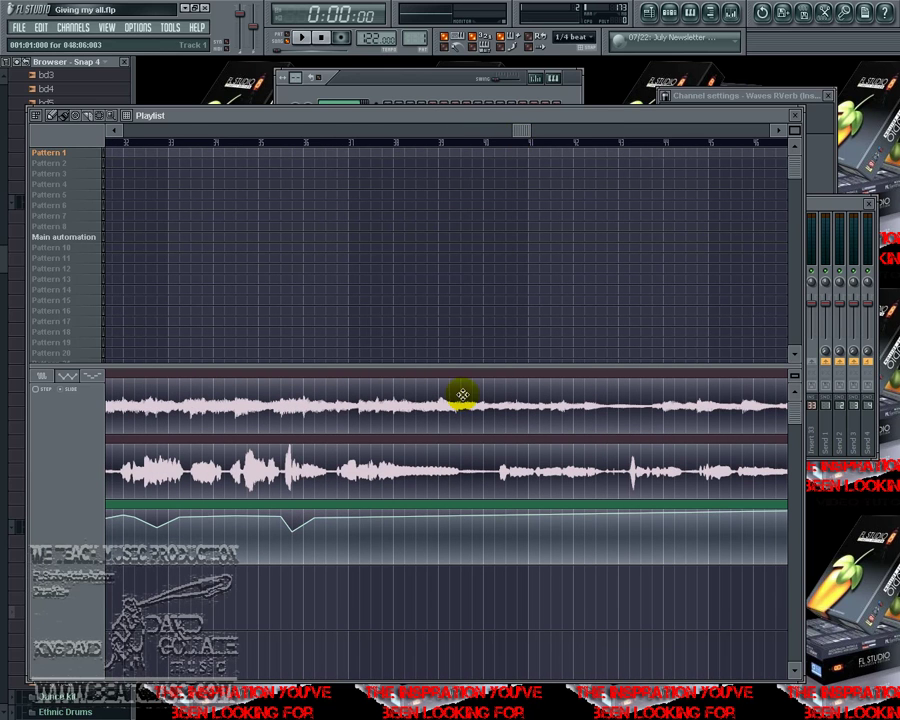
right_click(358, 518)
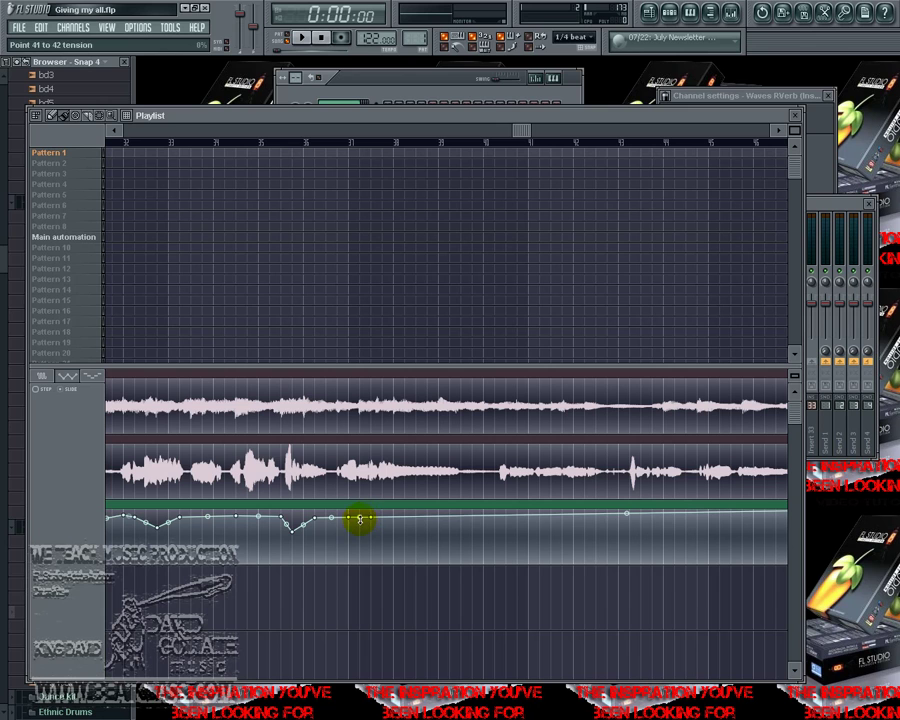
mouse_move(358, 518)
mouse_down()
mouse_move(342, 518)
mouse_move(355, 527)
mouse_up()
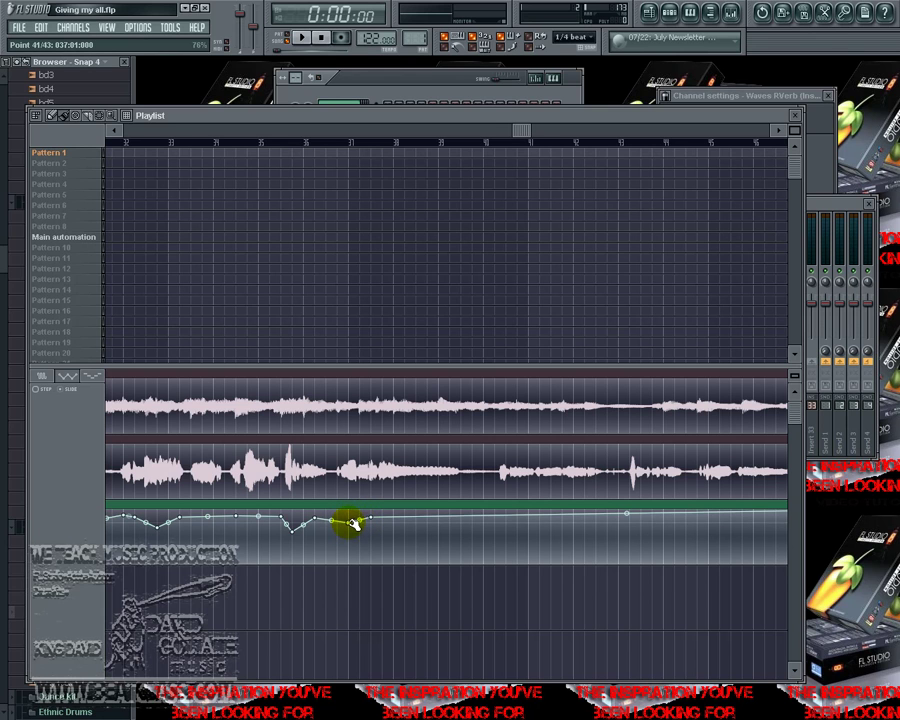
right_click(508, 516)
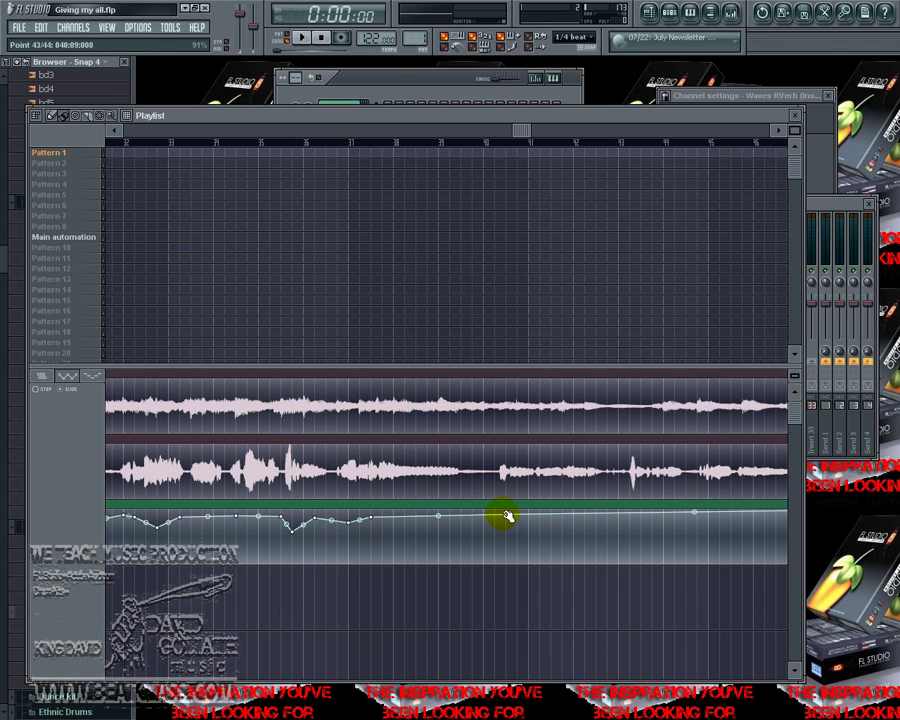
right_click(494, 516)
right_click(512, 515)
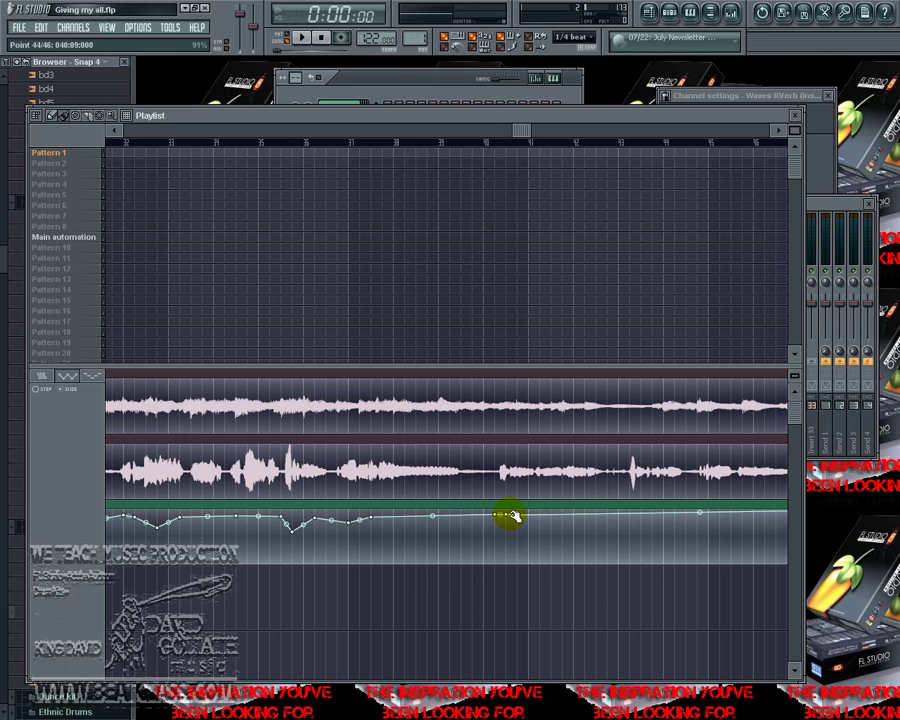
drag(511, 516, 506, 524)
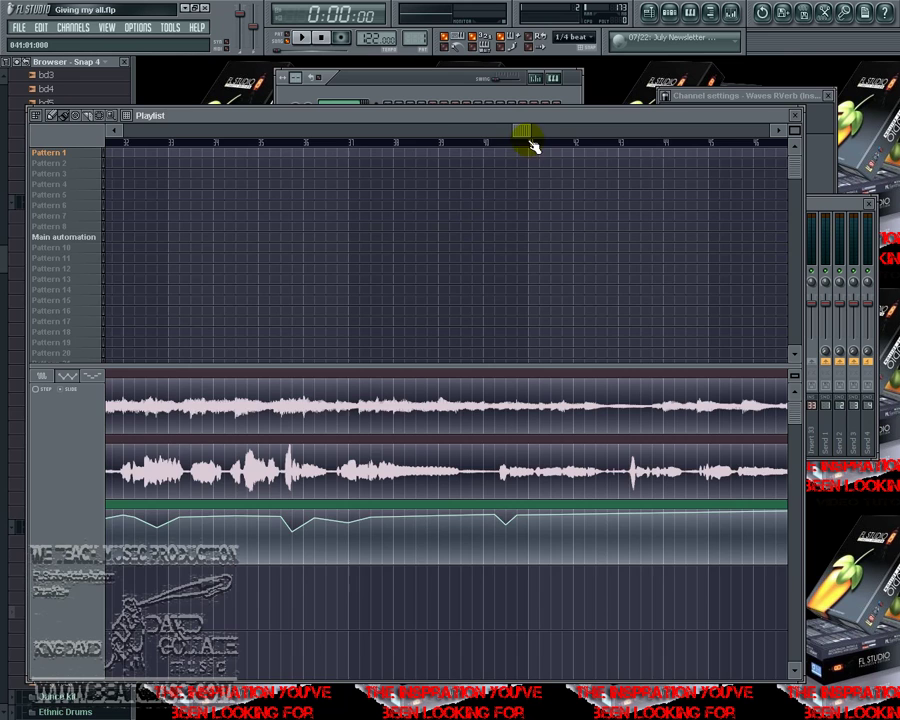
Add a Reeverb 2 dip under the next loud vocal spike near bar 43.
drag(528, 131, 574, 136)
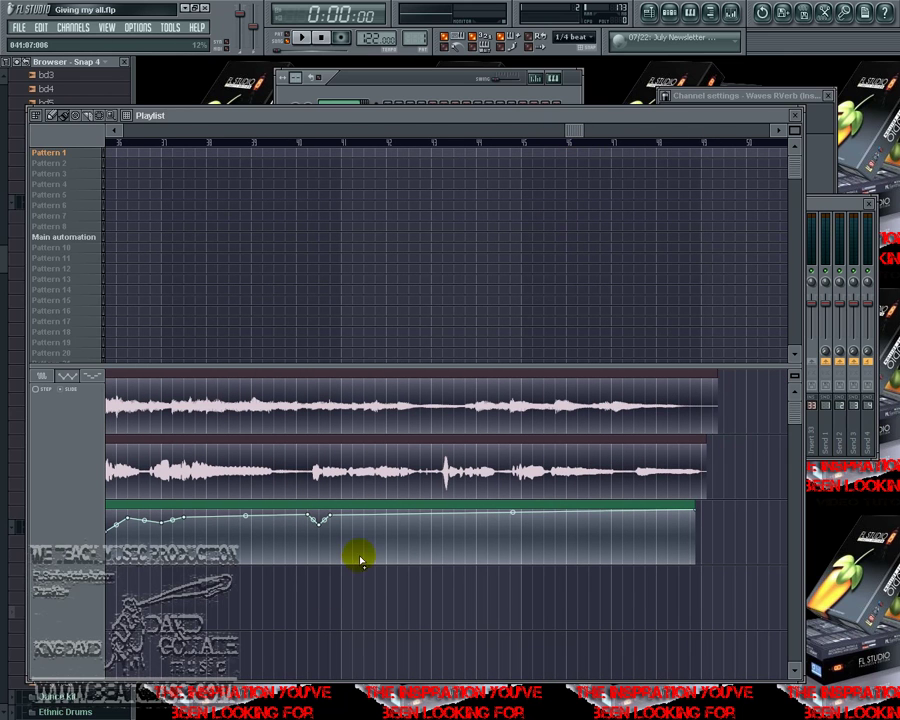
right_click(432, 515)
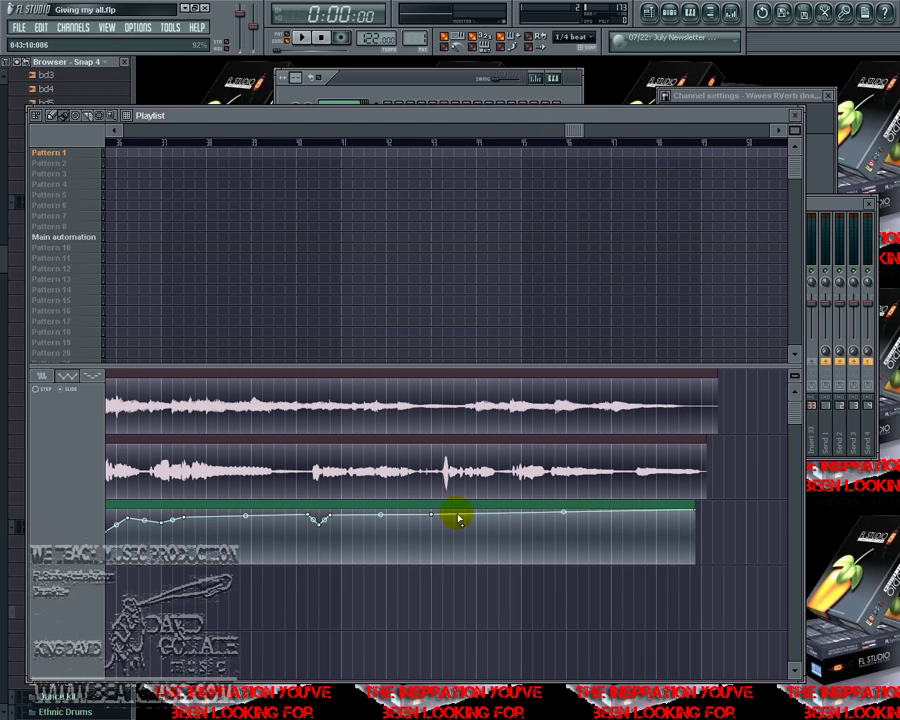
right_click(455, 516)
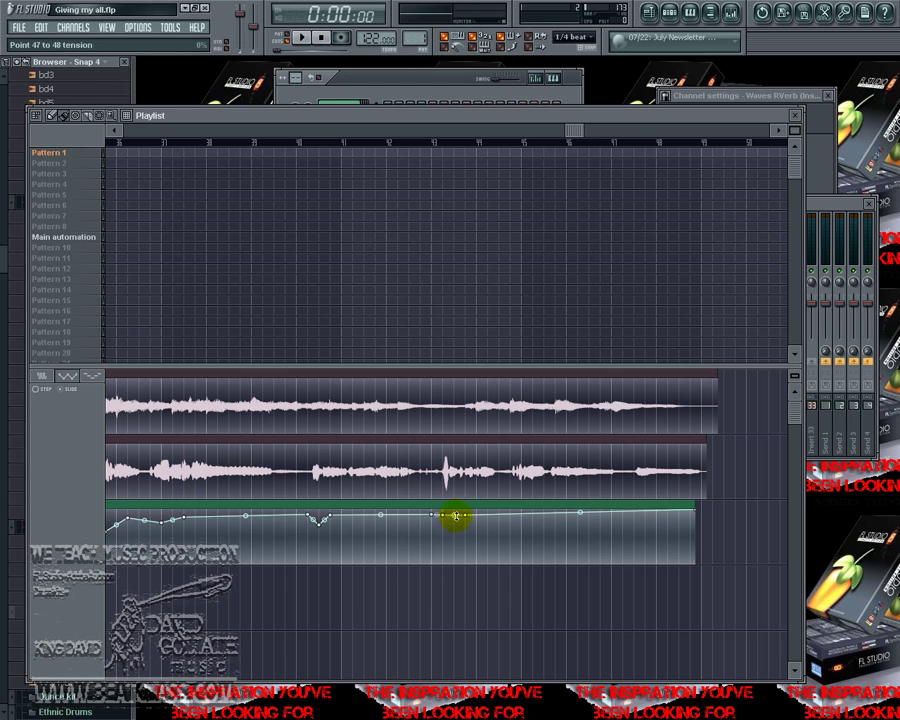
mouse_move(446, 516)
mouse_down()
mouse_move(455, 528)
mouse_move(446, 527)
mouse_up()
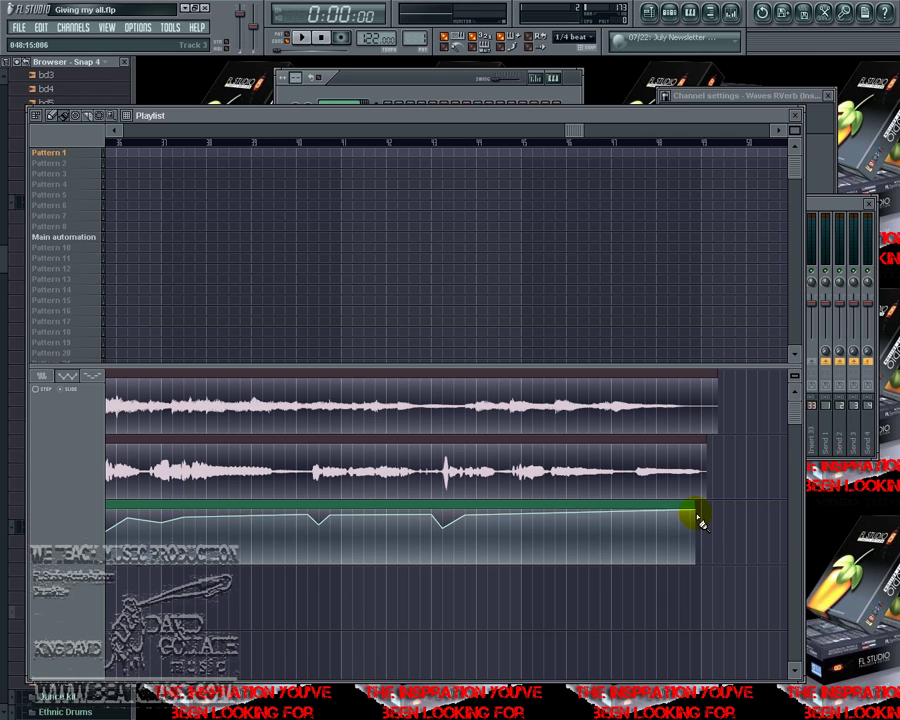
Extend the Reeverb 2 automation clip to the song's end with a point near its end.
drag(696, 511, 717, 513)
right_click(634, 515)
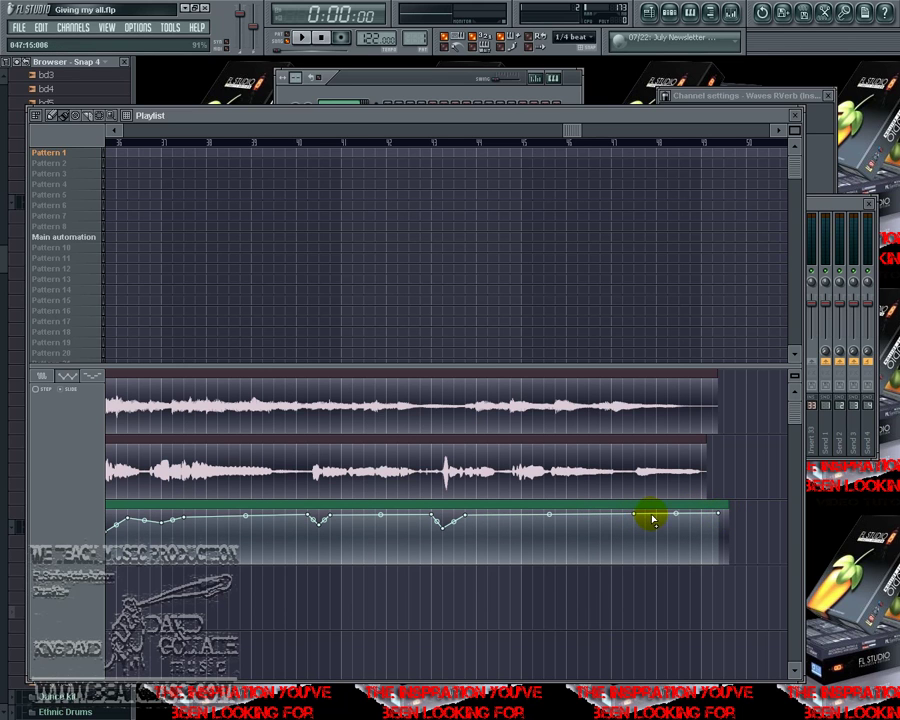
mouse_move(652, 518)
mouse_down()
mouse_move(660, 519)
mouse_move(647, 523)
mouse_up()
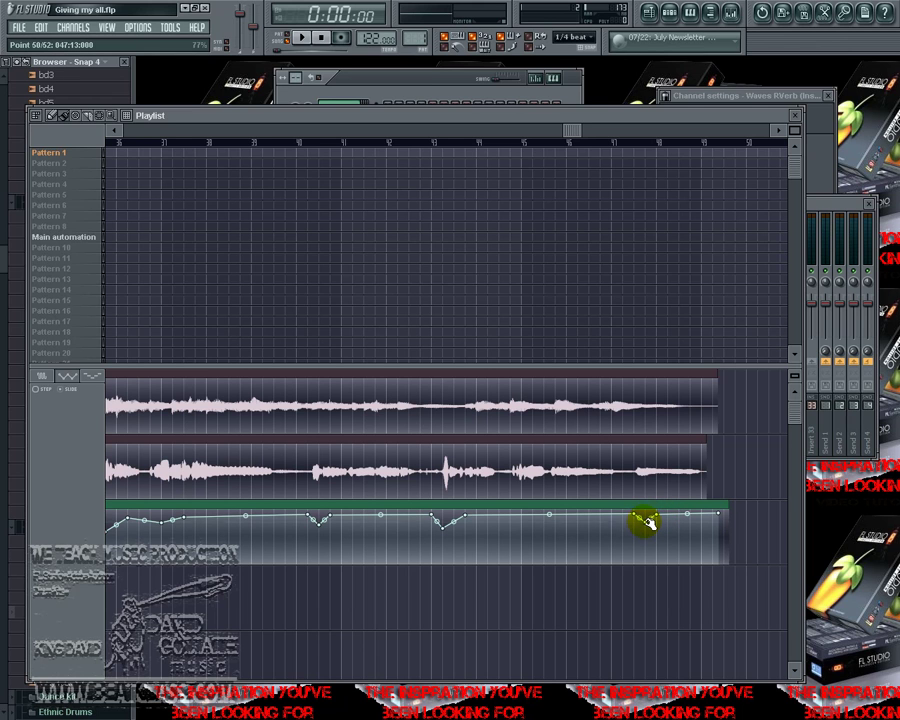
Carve further Reeverb 2 dips around bars 45–48 under the loud vocals.
right_click(559, 516)
drag(559, 517, 541, 517)
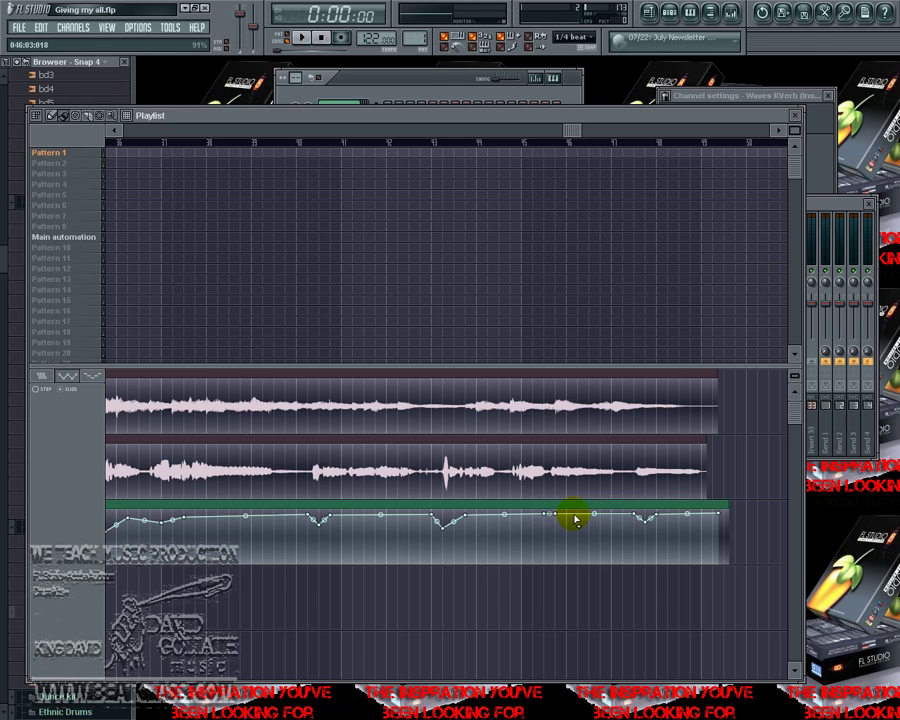
right_click(558, 518)
drag(558, 518, 570, 522)
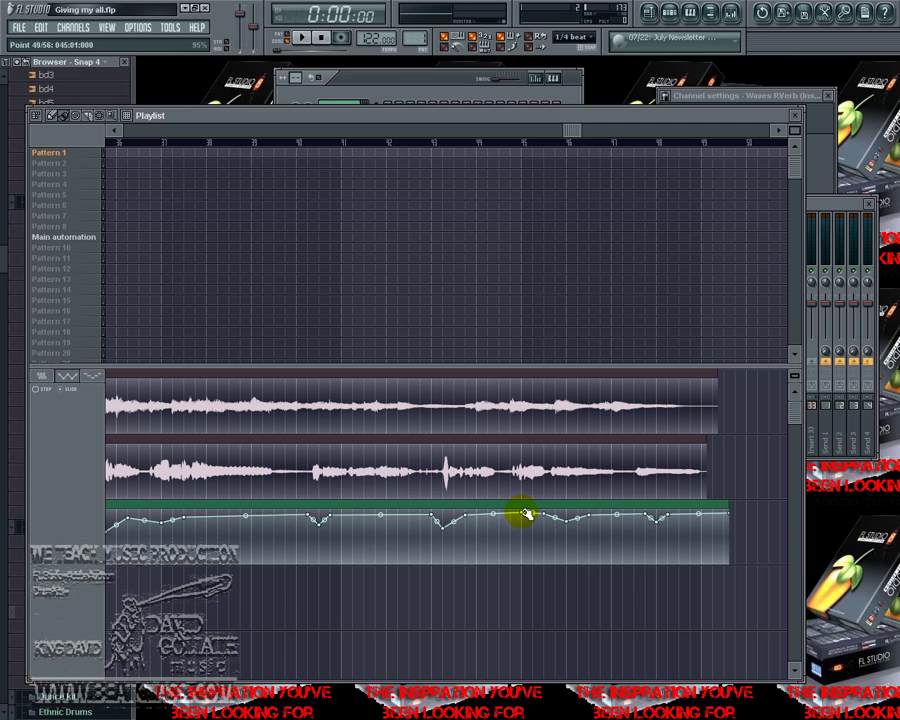
right_click(522, 520)
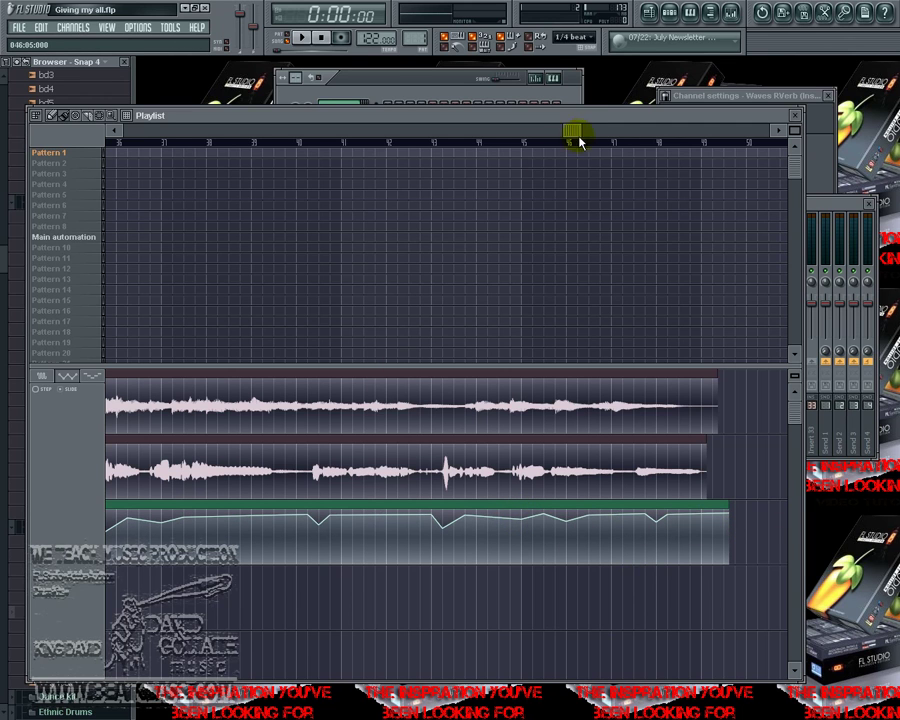
Return to bar 1, smooth the curve near its start, and zoom out to show the whole song.
drag(572, 138, 110, 155)
drag(514, 517, 362, 516)
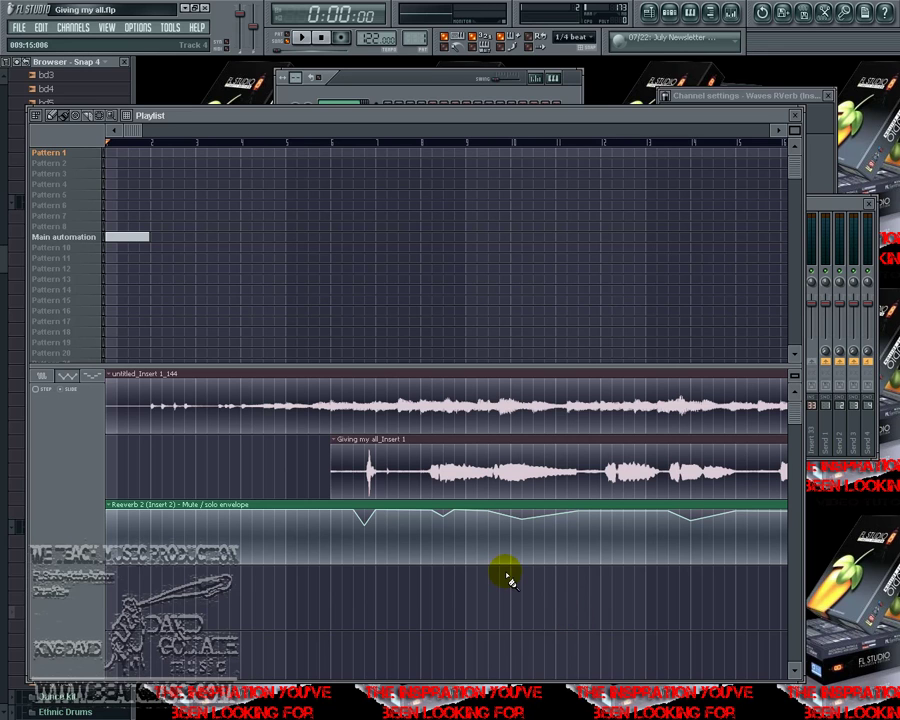
drag(547, 115, 627, 131)
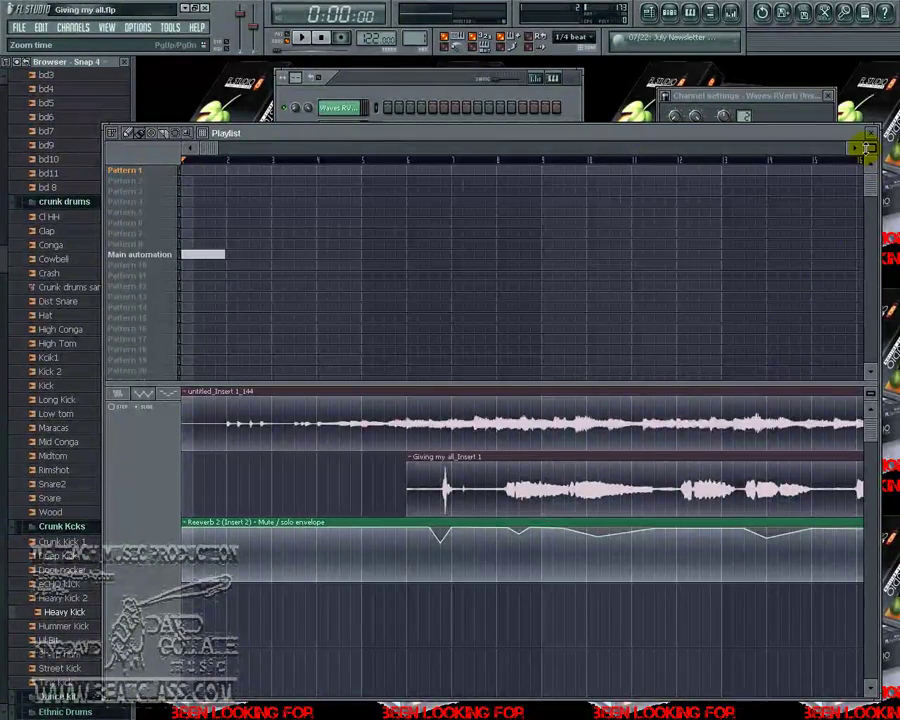
drag(860, 148, 860, 200)
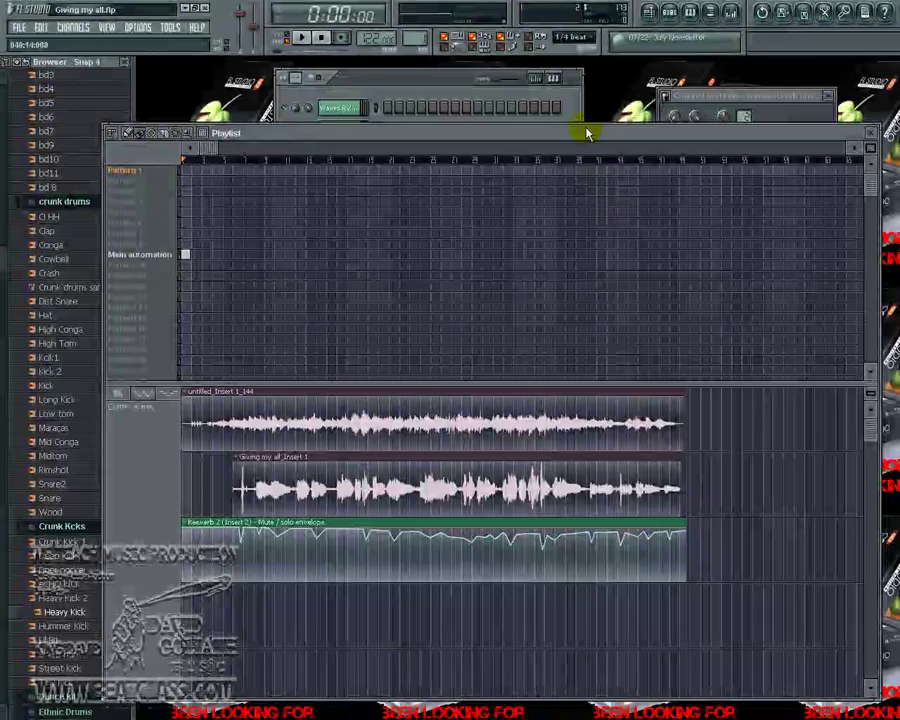
Put the Playlist window back in place and play the song from the start.
drag(587, 133, 566, 107)
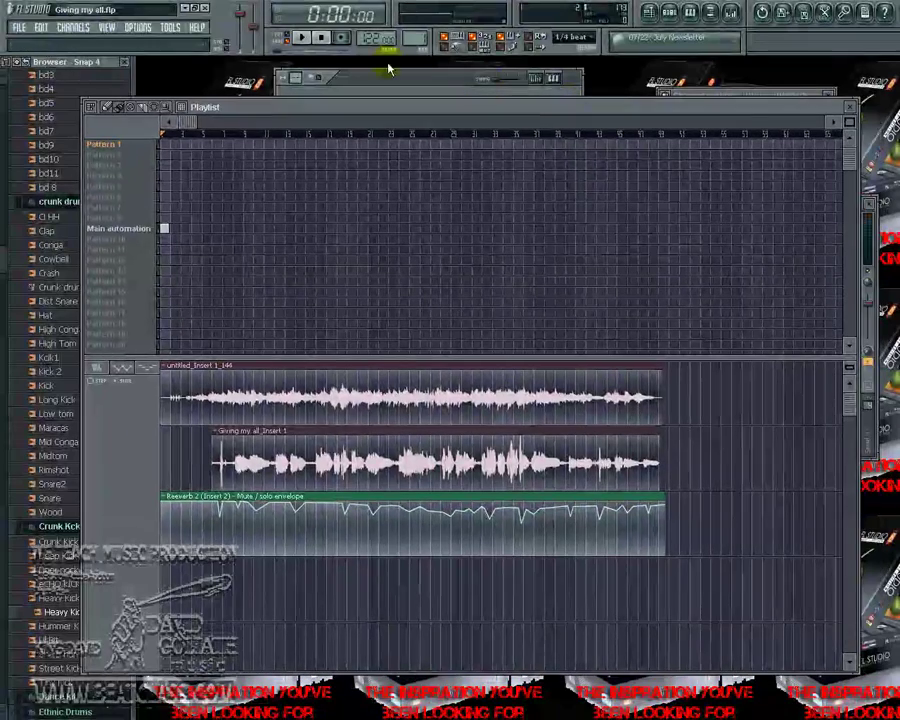
click(300, 40)
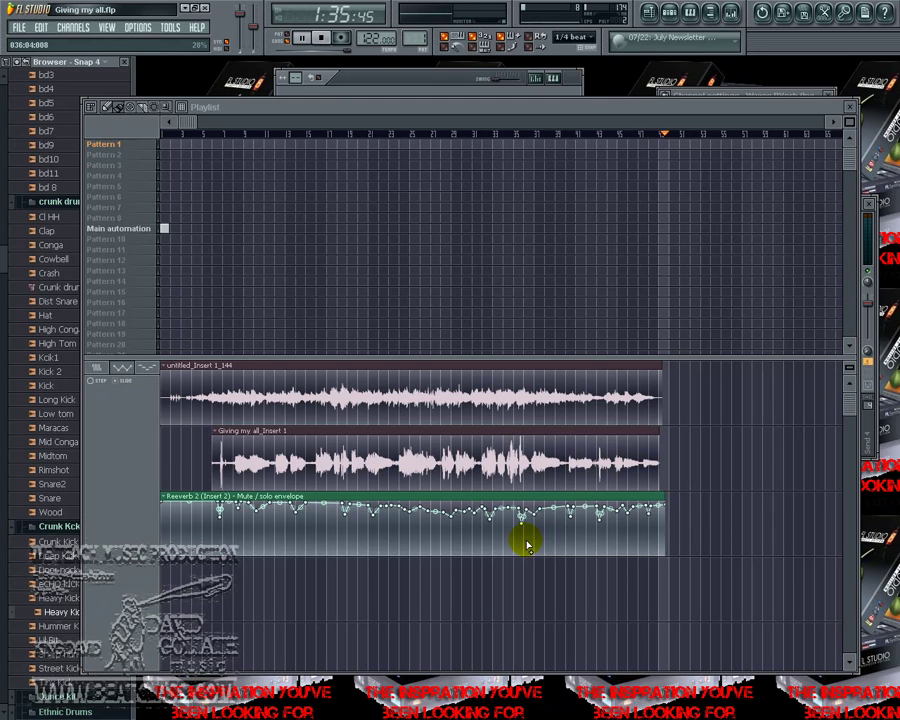
click(320, 37)
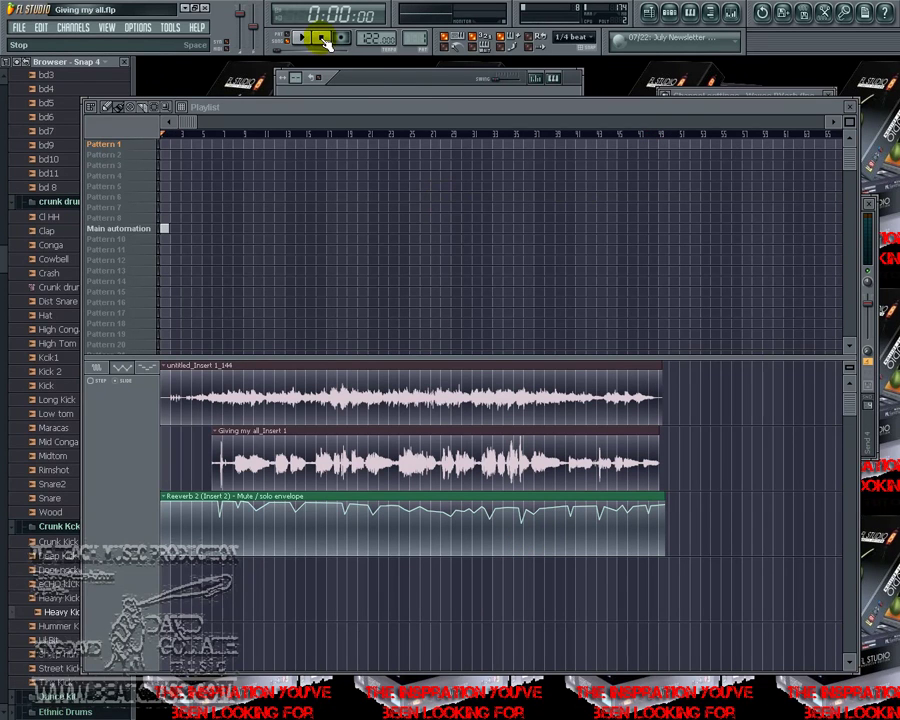